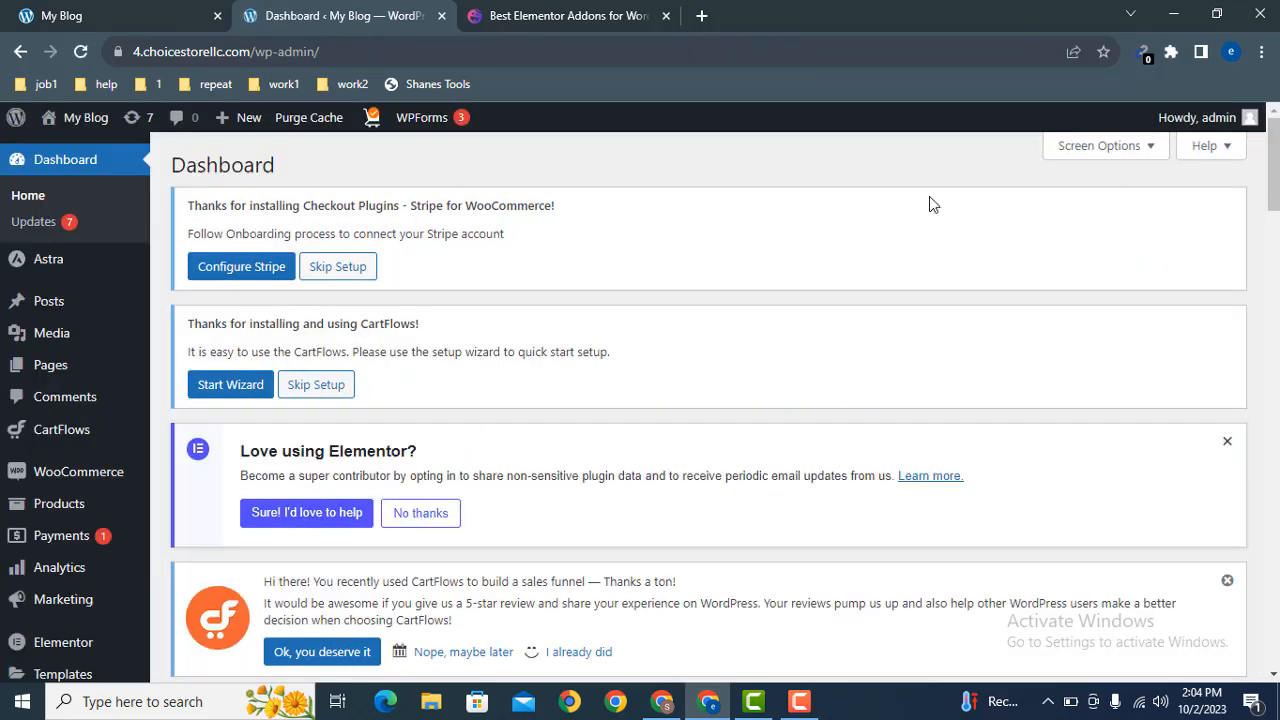
Review the site's installed plugins list, and bring up the Happy Addons website.
{"action": "scroll", "coordinate": [414, 418], "scroll_direction": "down", "scroll_amount": 4}
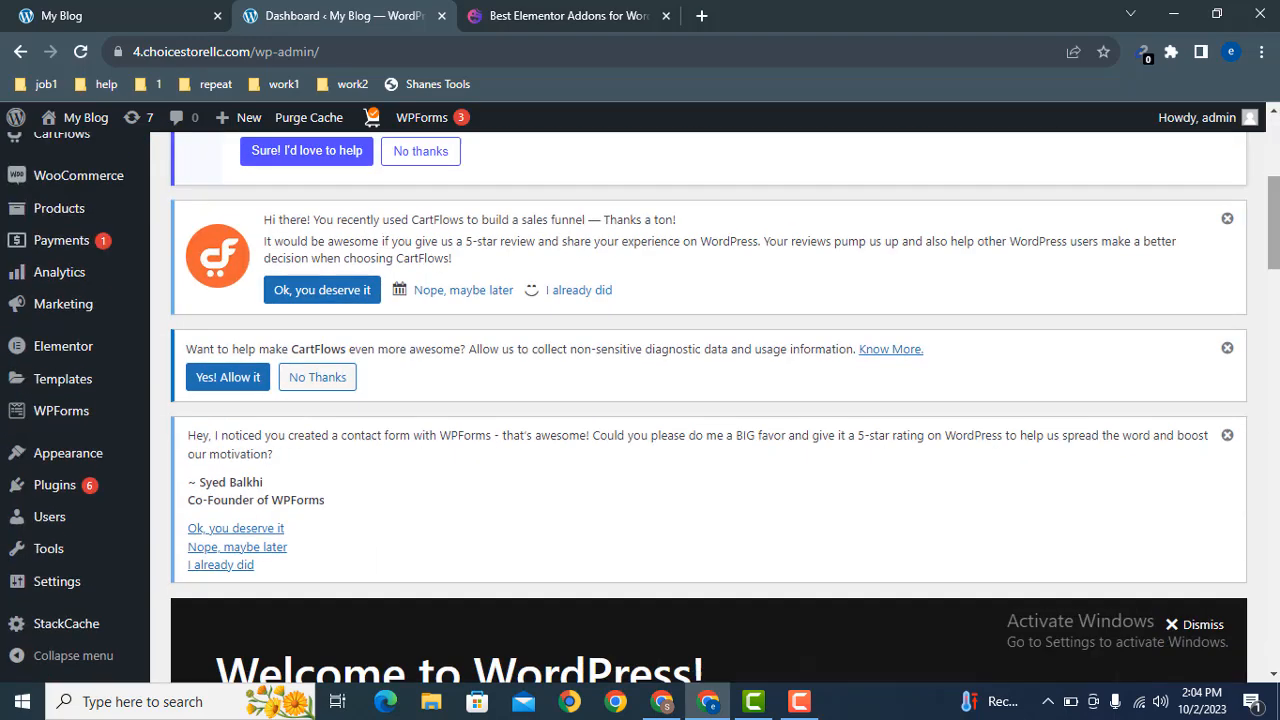
{"action": "left_click", "coordinate": [78, 488]}
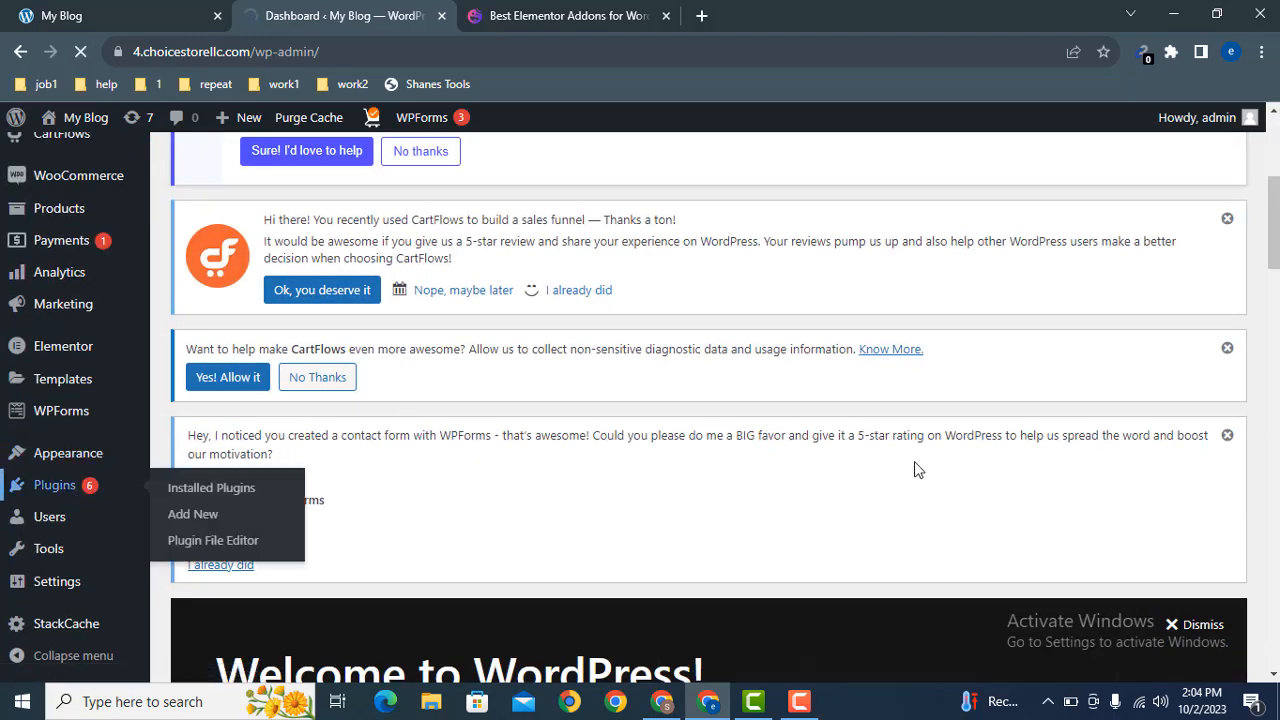
{"action": "scroll", "coordinate": [914, 463], "scroll_direction": "down", "scroll_amount": 10}
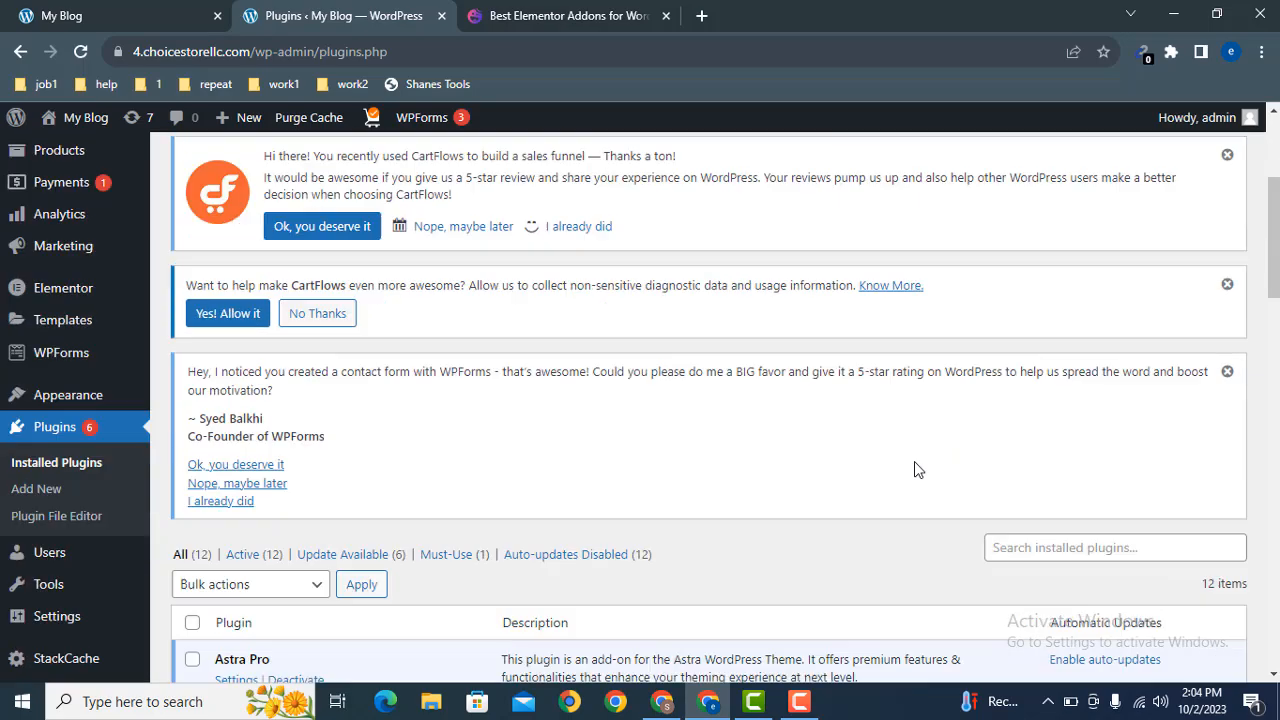
{"action": "scroll", "coordinate": [914, 461], "scroll_direction": "down", "scroll_amount": 5}
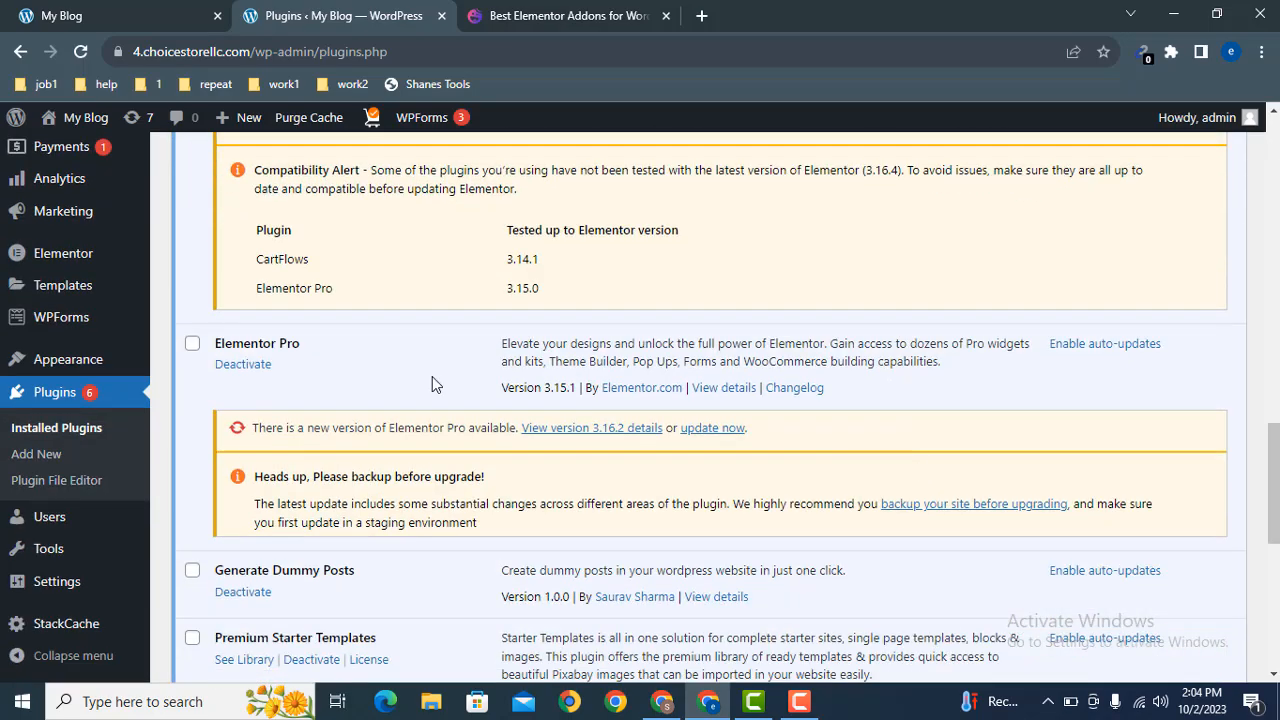
{"action": "scroll", "coordinate": [983, 340], "scroll_direction": "up", "scroll_amount": 15}
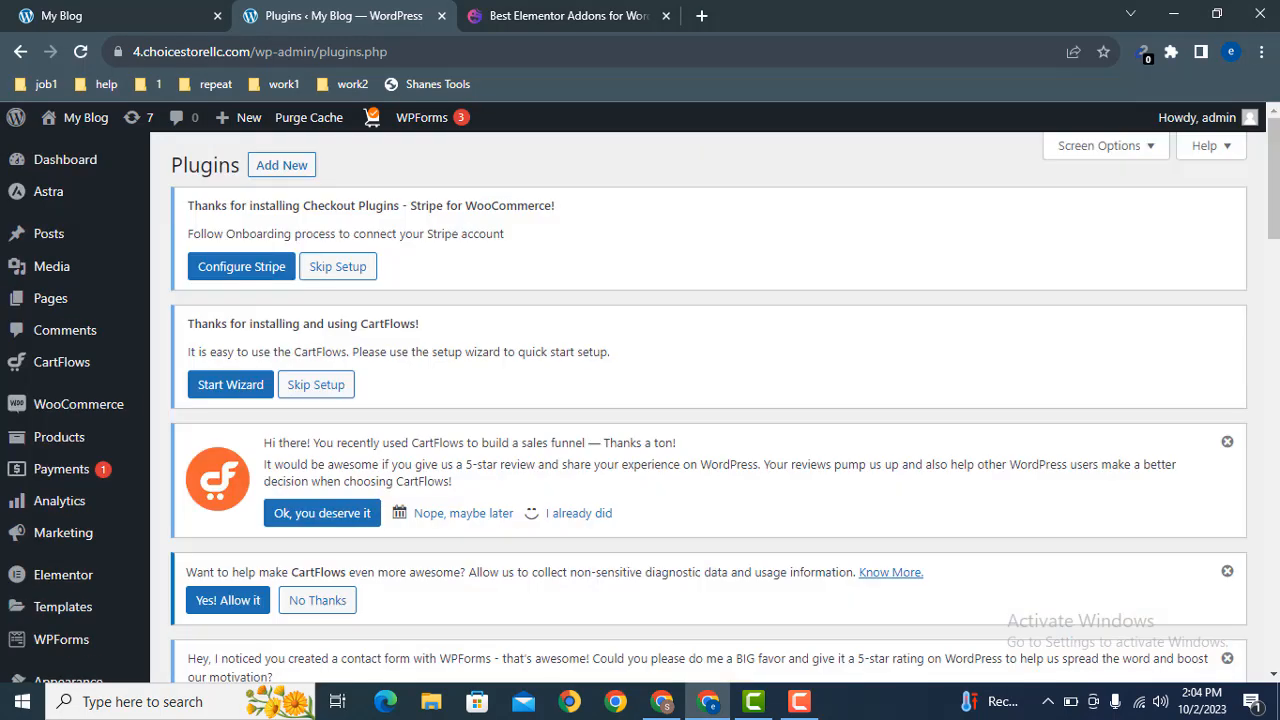
{"action": "left_click", "coordinate": [592, 12]}
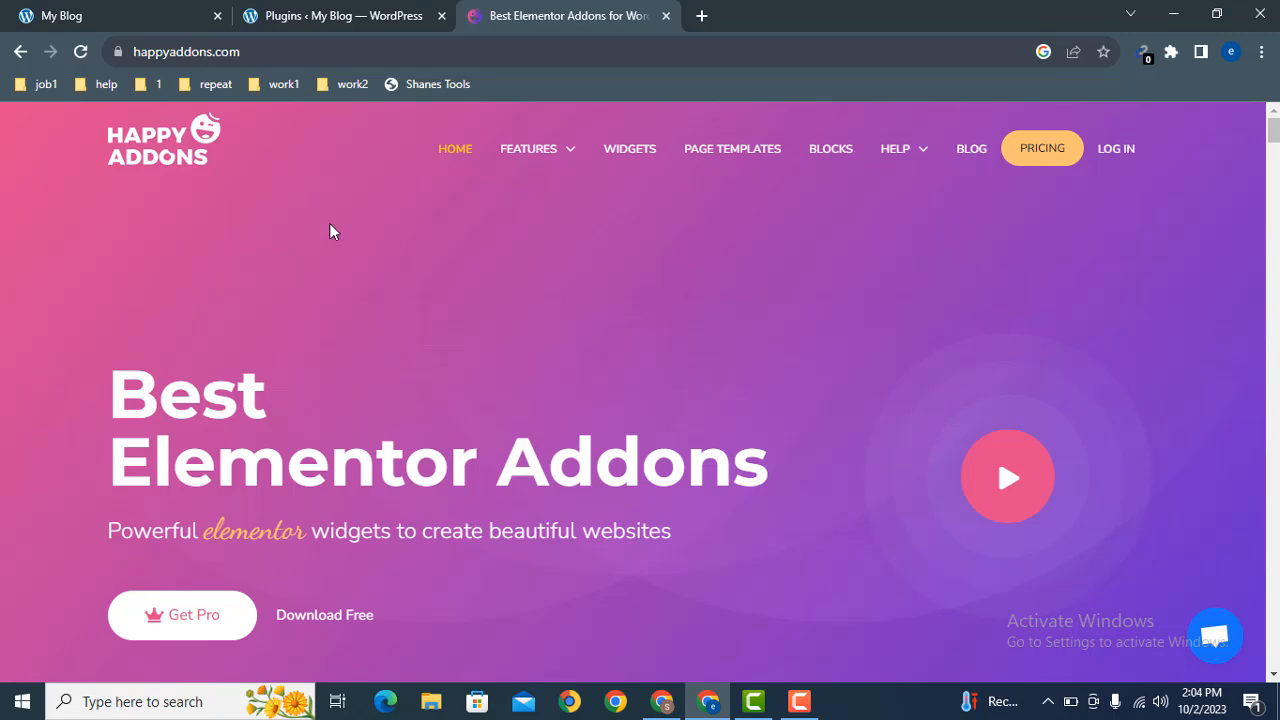
Choose the happy-elementor-addons-pro_v2.8.1 zip from the resources folder as the new plugin to upload to the WordPress site.
{"action": "left_click", "coordinate": [372, 12]}
{"action": "left_click", "coordinate": [273, 168]}
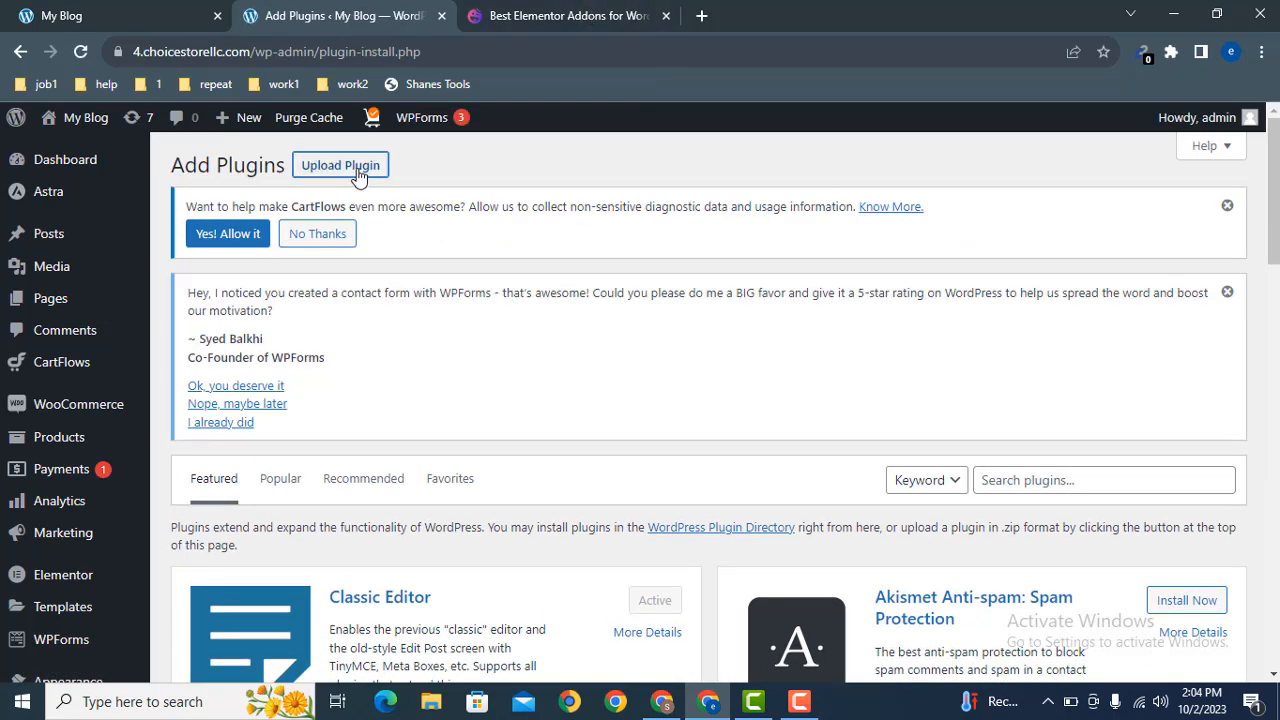
{"action": "left_click", "coordinate": [358, 172]}
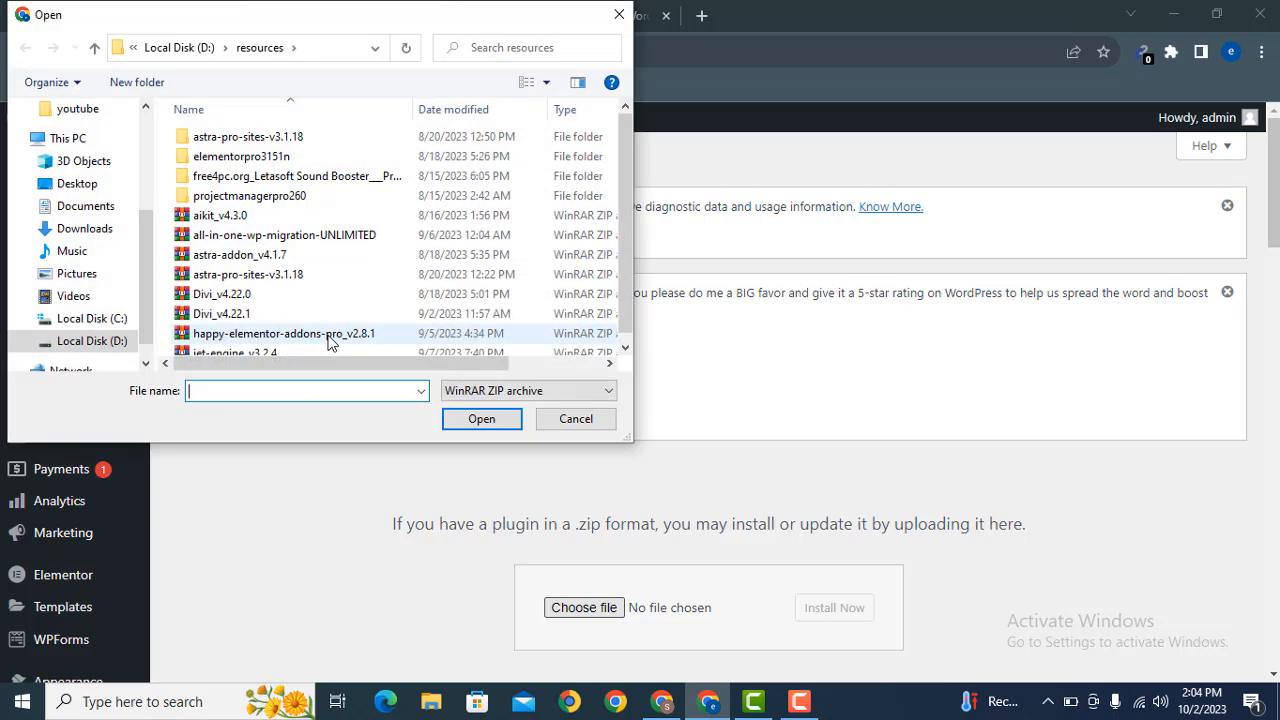
{"action": "left_click", "coordinate": [278, 298]}
{"action": "key", "text": "h"}
{"action": "left_click", "coordinate": [481, 418]}
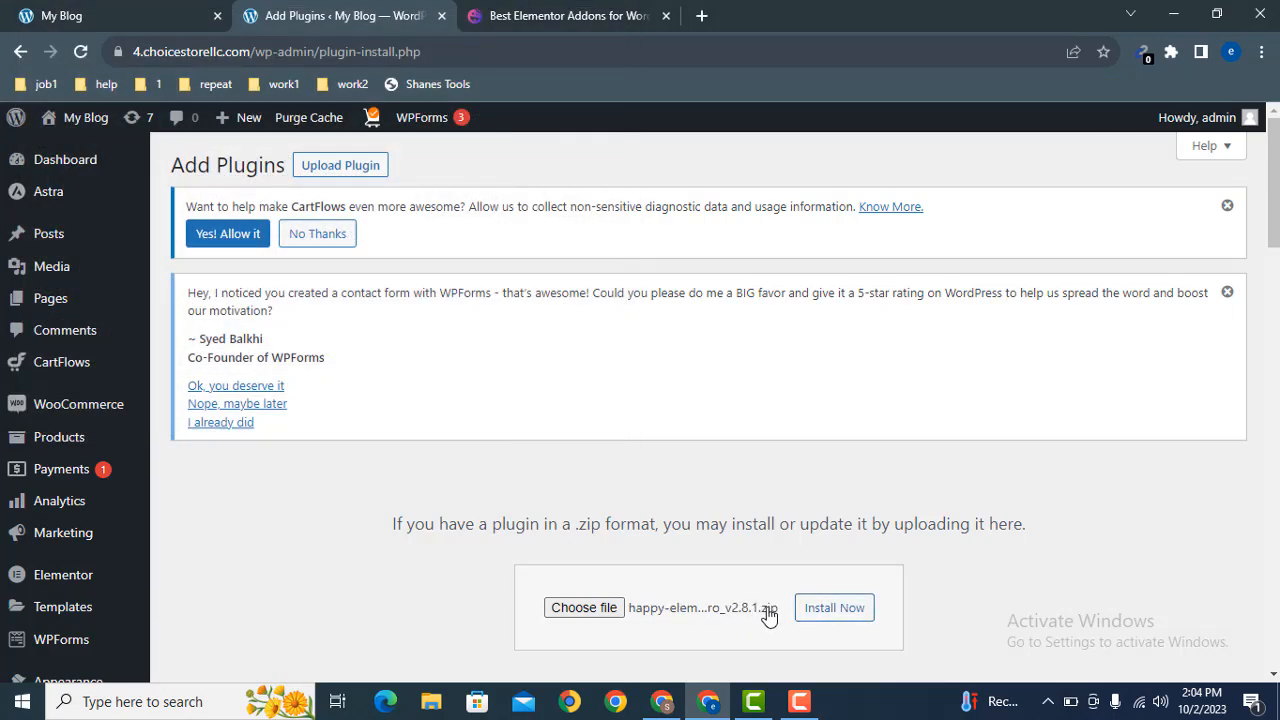
Install the uploaded Happy Elementor Addons Pro package and activate the plugin.
{"action": "left_click", "coordinate": [836, 610]}
{"action": "scroll", "coordinate": [1068, 355], "scroll_direction": "down", "scroll_amount": 3}
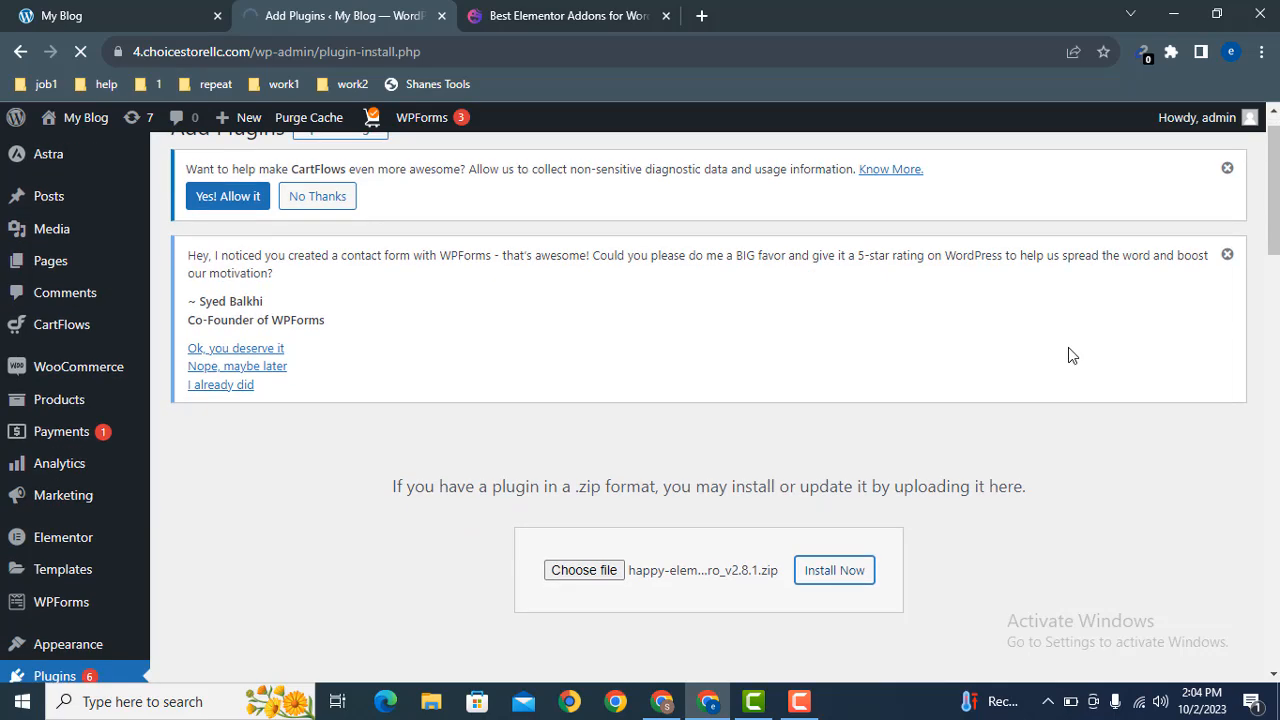
{"action": "scroll", "coordinate": [1068, 355], "scroll_direction": "up", "scroll_amount": 3}
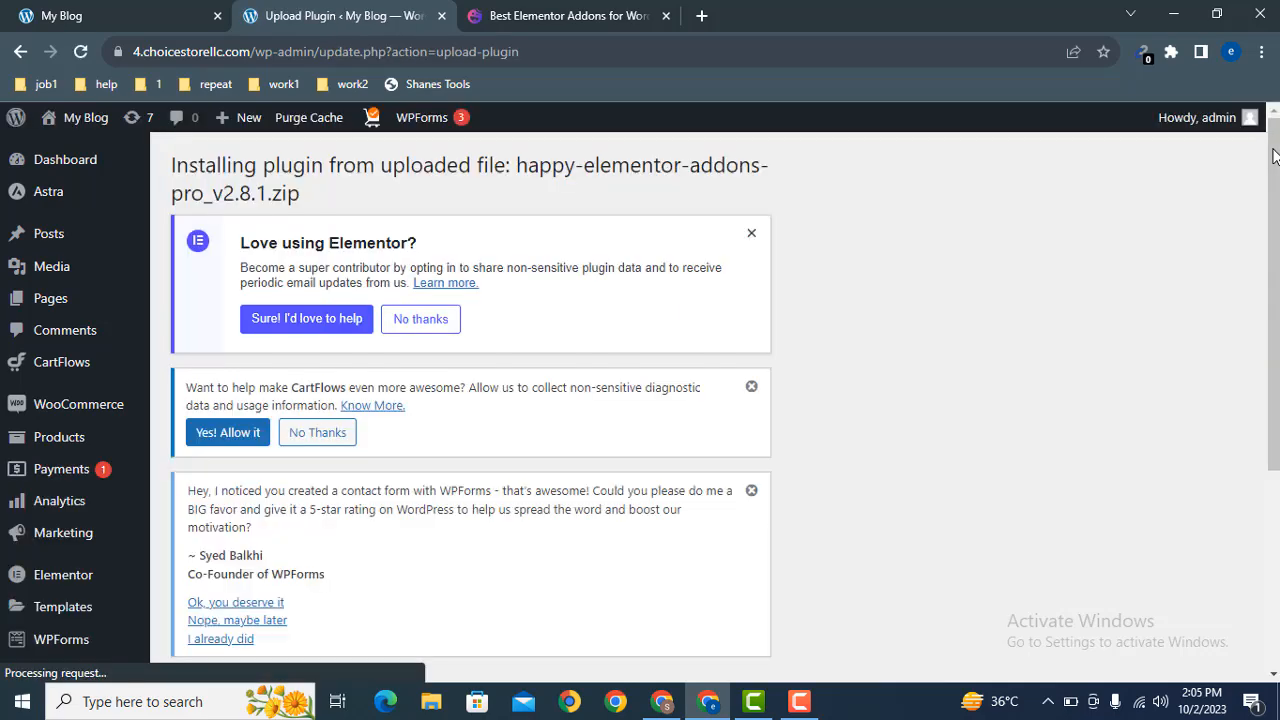
{"action": "left_click_drag", "start_coordinate": [1273, 155], "coordinate": [1275, 293]}
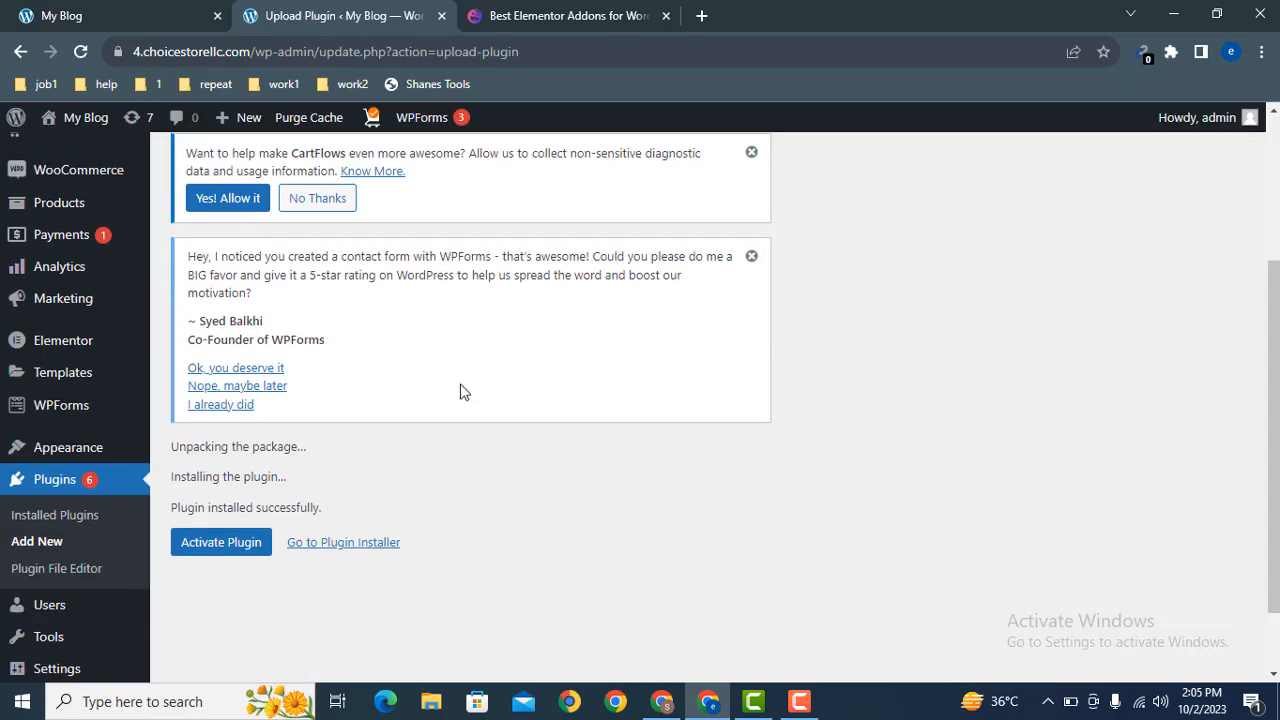
{"action": "left_click", "coordinate": [212, 545]}
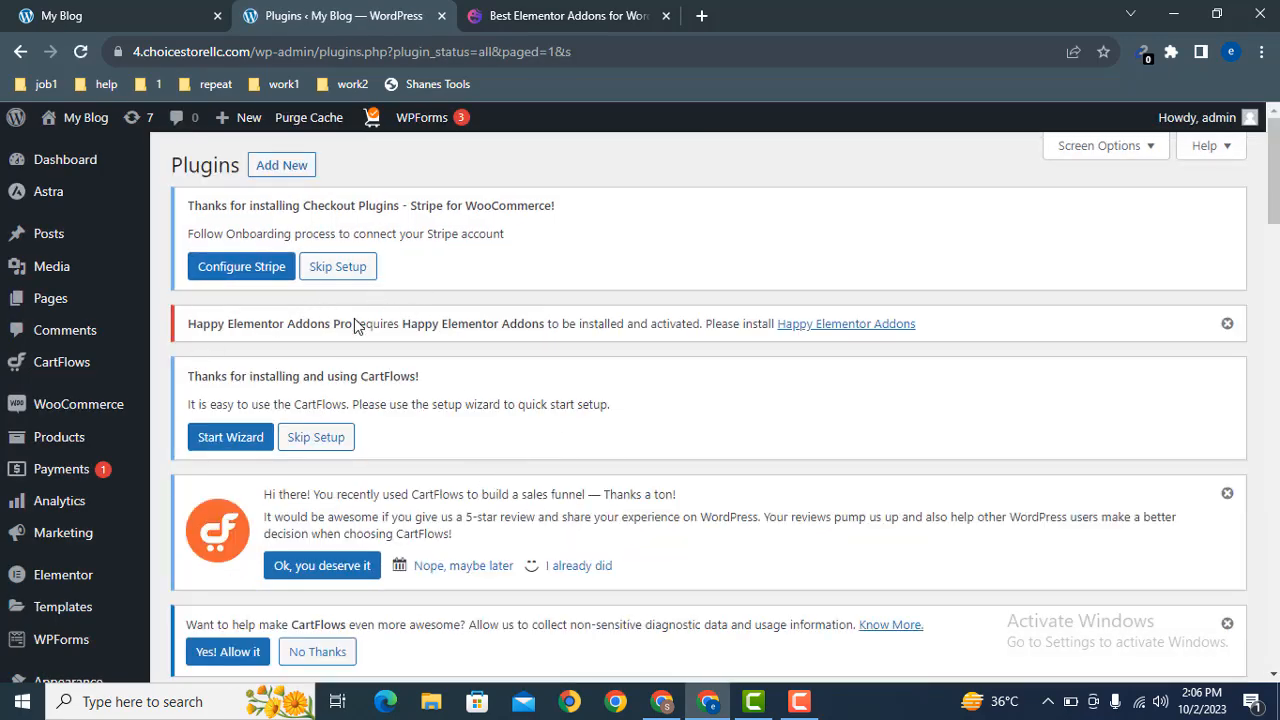
Install and activate the required free plugin Happy Addons for Elementor by weDevs.
{"action": "left_click", "coordinate": [834, 326]}
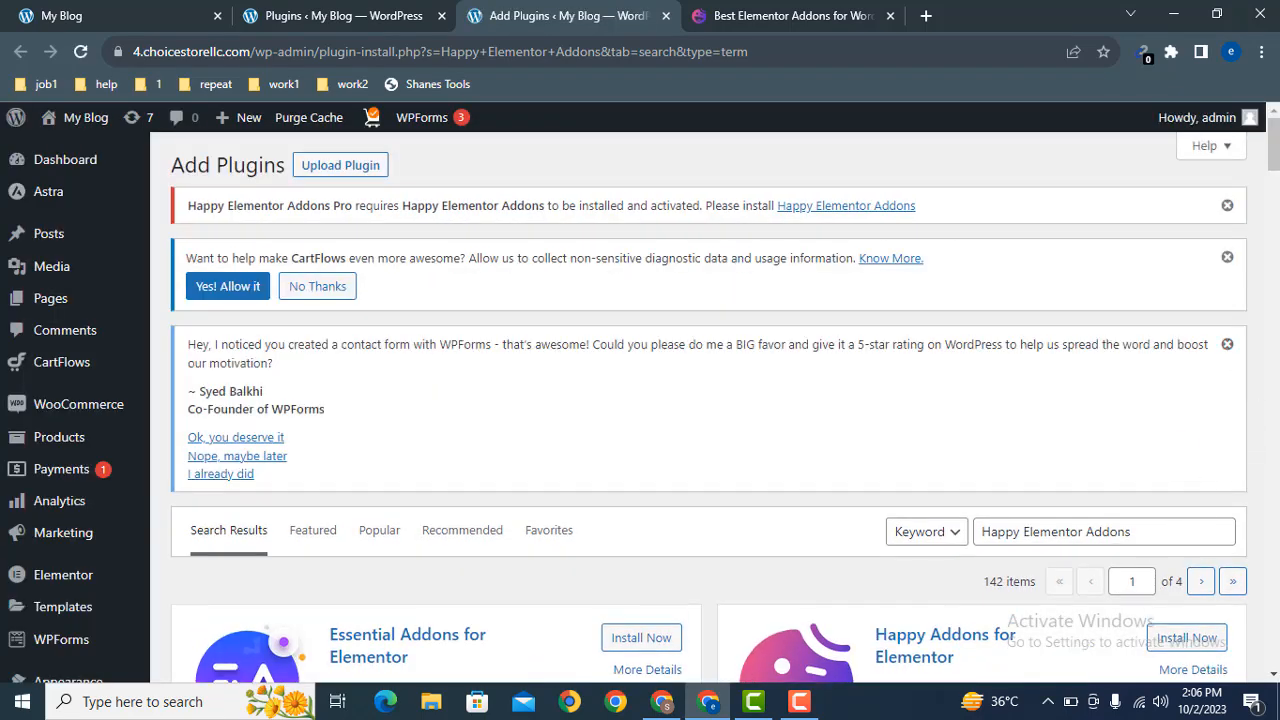
{"action": "left_click_drag", "start_coordinate": [1275, 148], "coordinate": [1276, 173]}
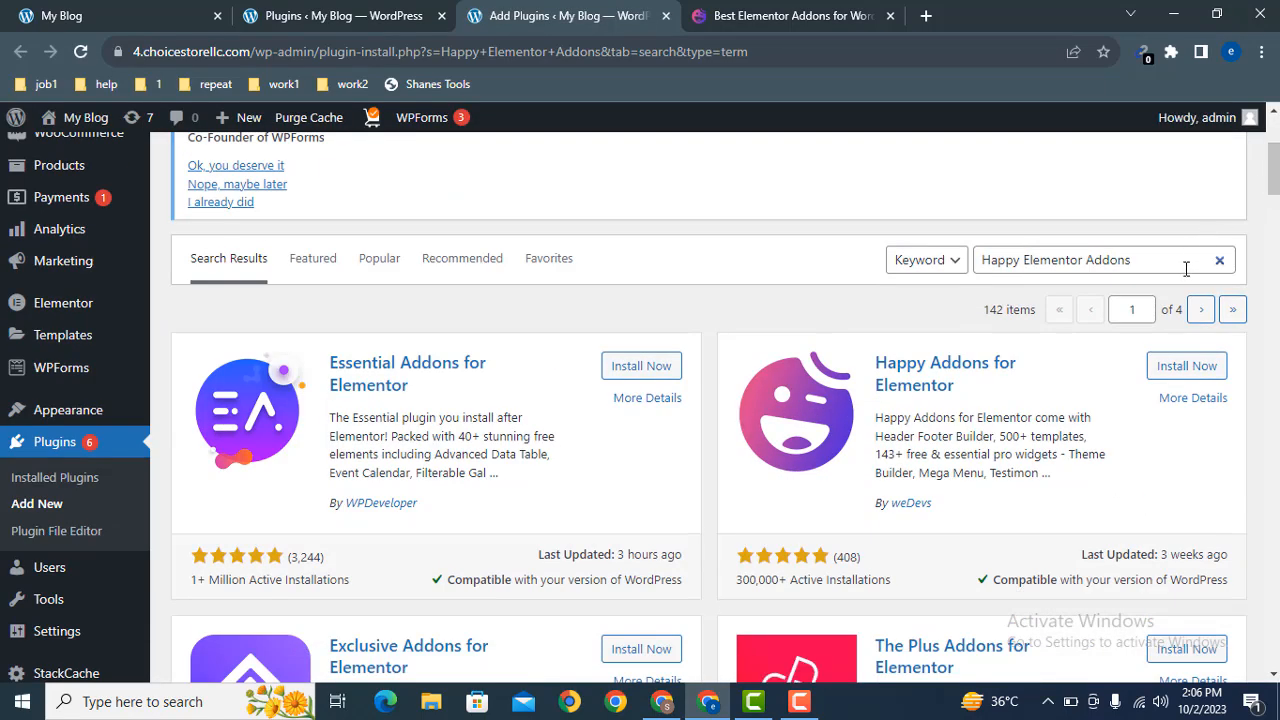
{"action": "left_click", "coordinate": [1150, 366]}
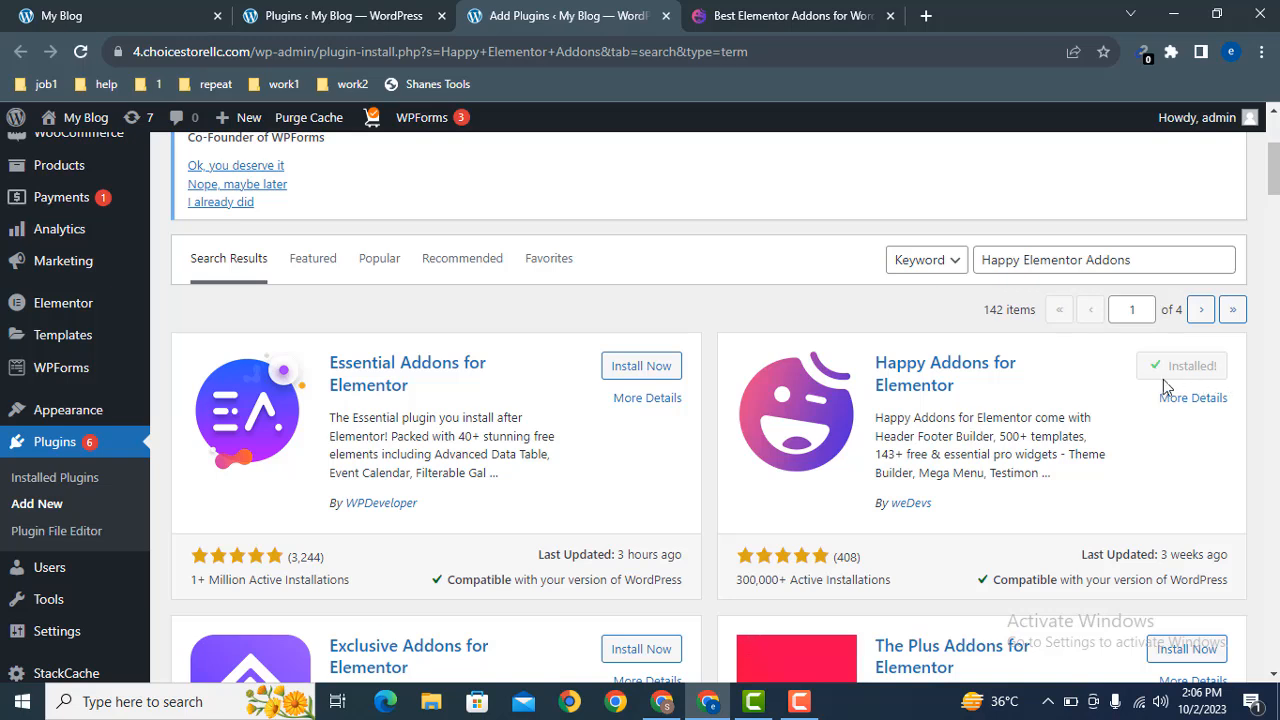
{"action": "left_click", "coordinate": [1200, 372]}
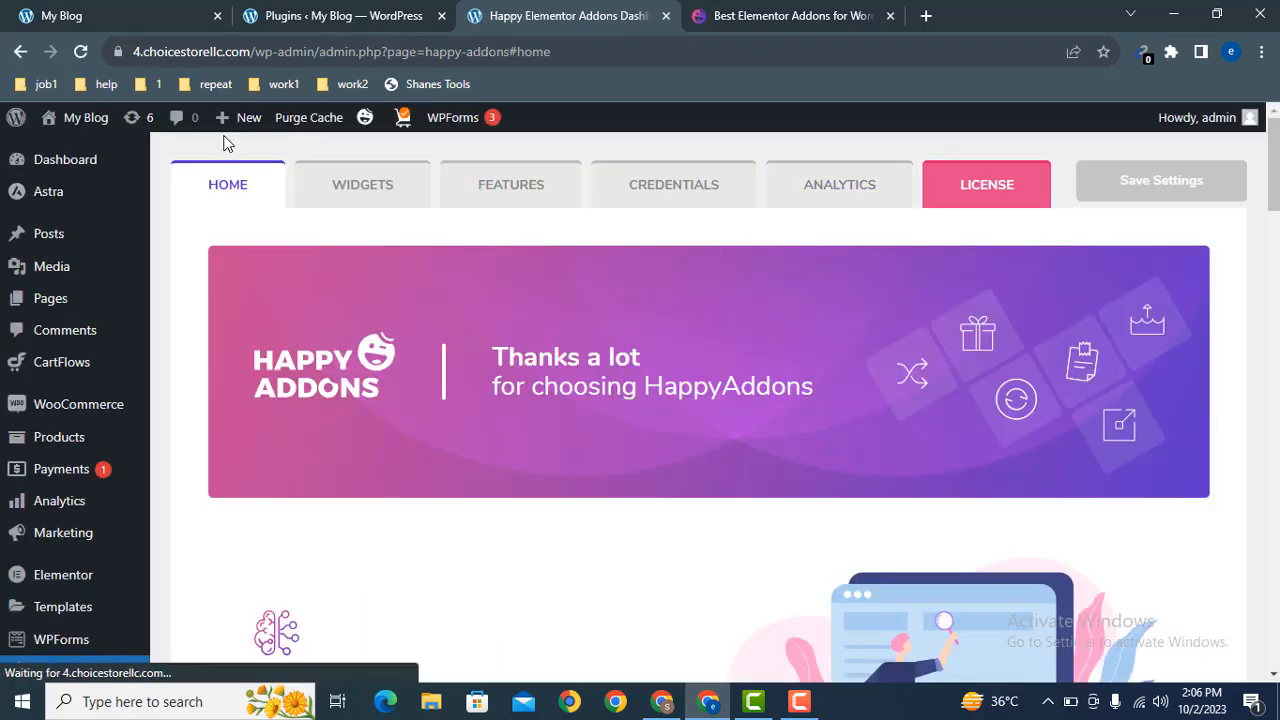
{"action": "left_click_drag", "start_coordinate": [1273, 169], "coordinate": [1251, 191]}
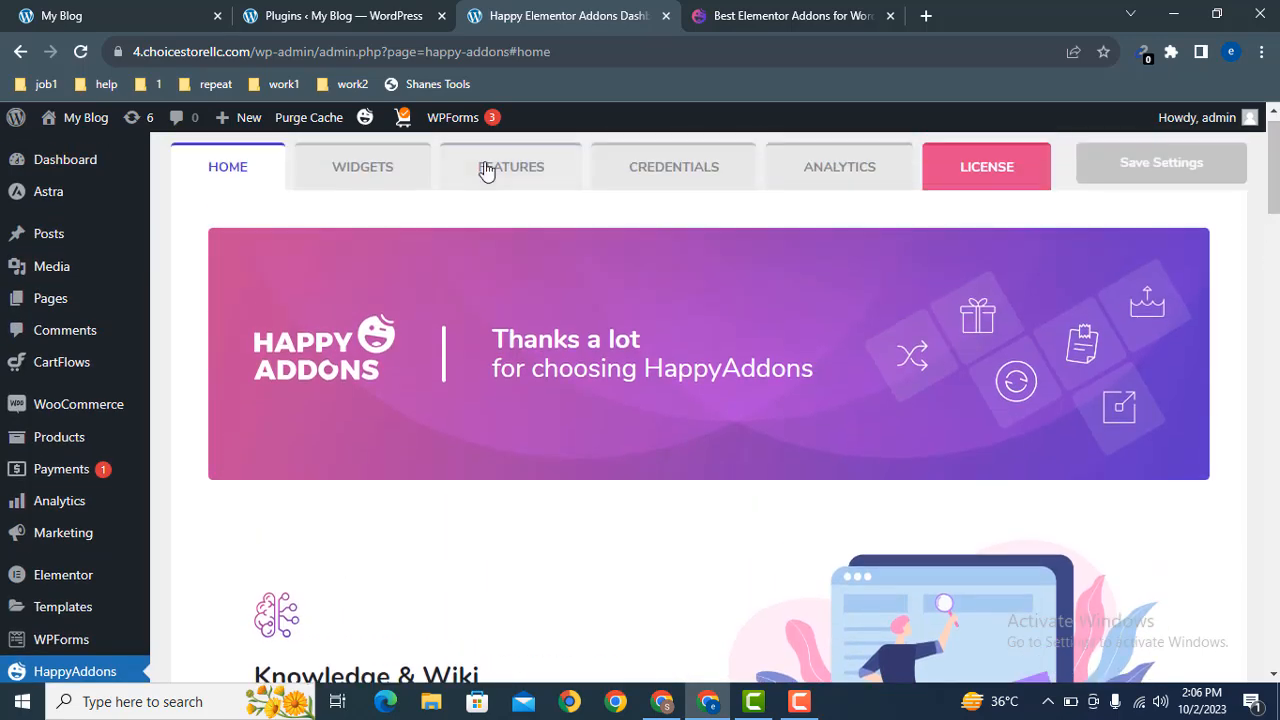
Open the site's home page in a new browser tab and load it for editing with Elementor in another.
{"action": "middle_click", "coordinate": [85, 118]}
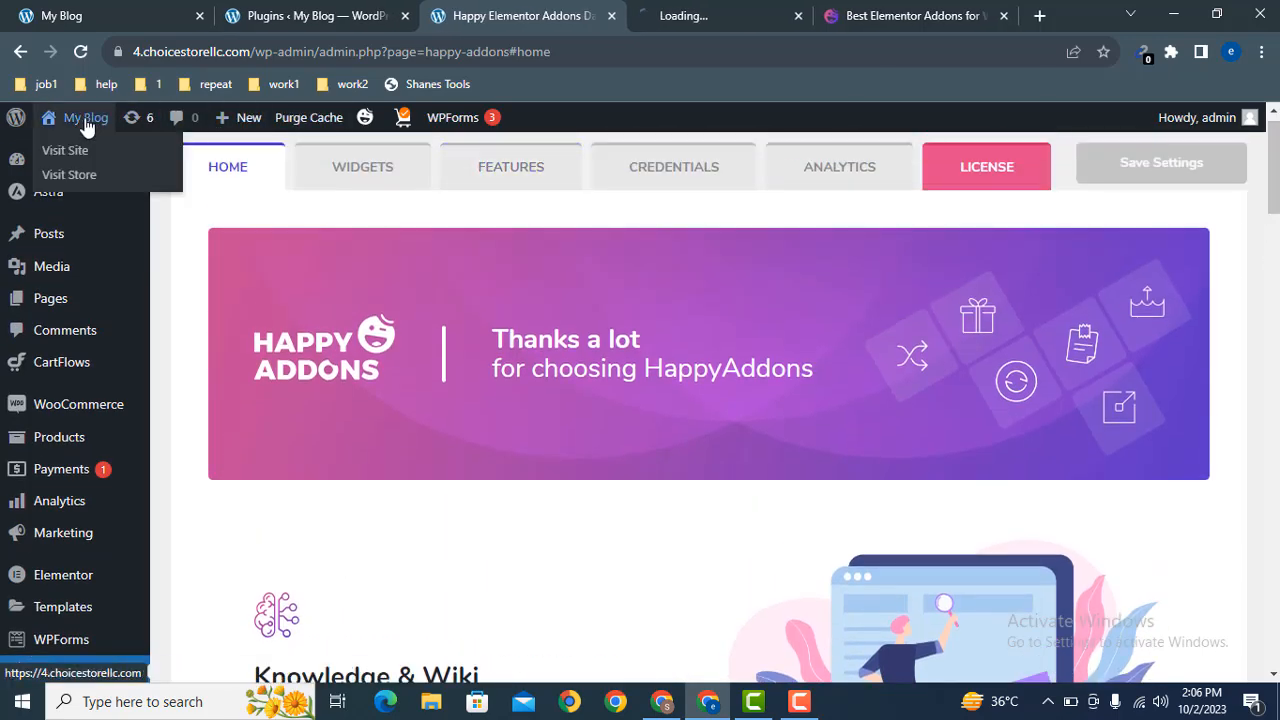
{"action": "left_click", "coordinate": [656, 6]}
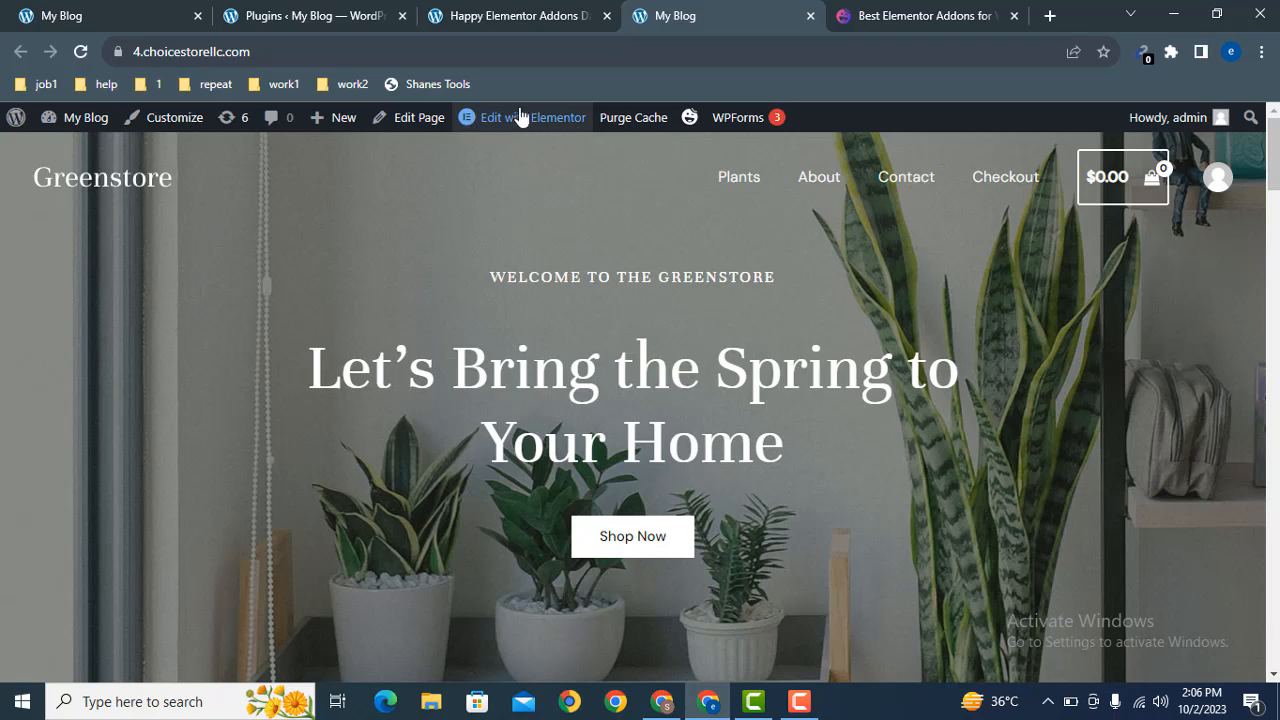
{"action": "right_click", "coordinate": [522, 117]}
{"action": "left_click", "coordinate": [568, 124]}
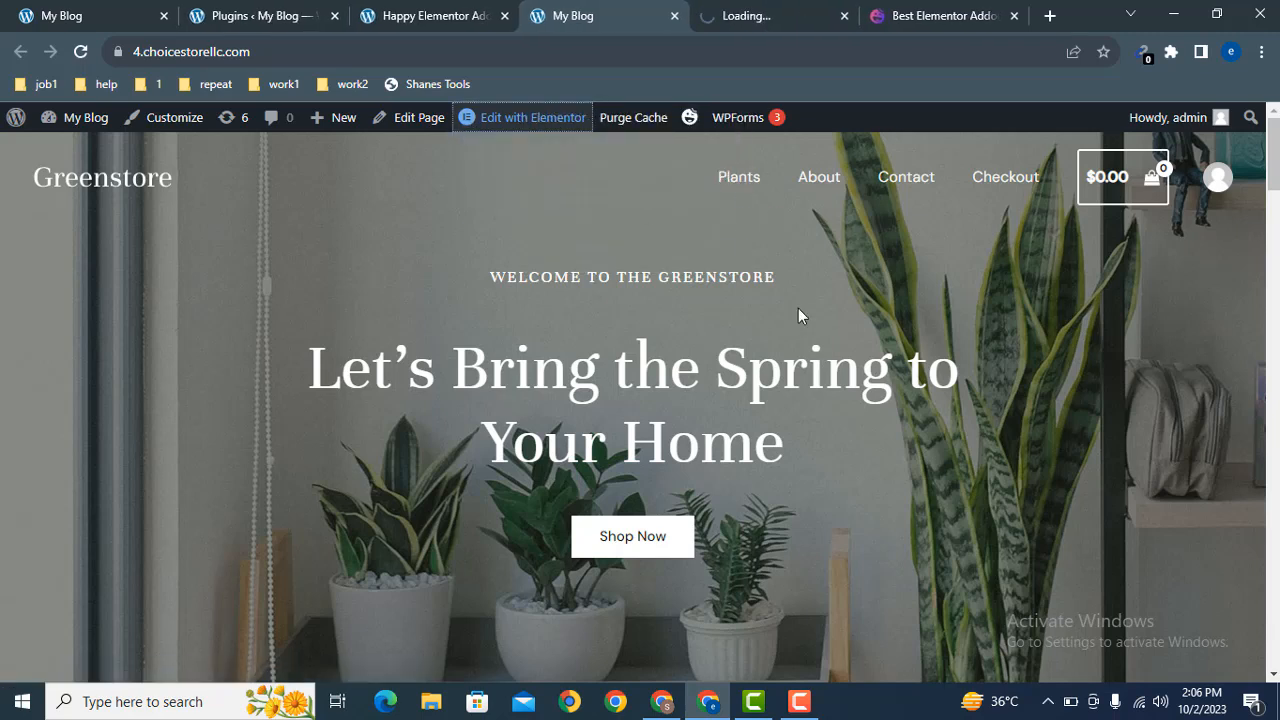
{"action": "left_click", "coordinate": [732, 15]}
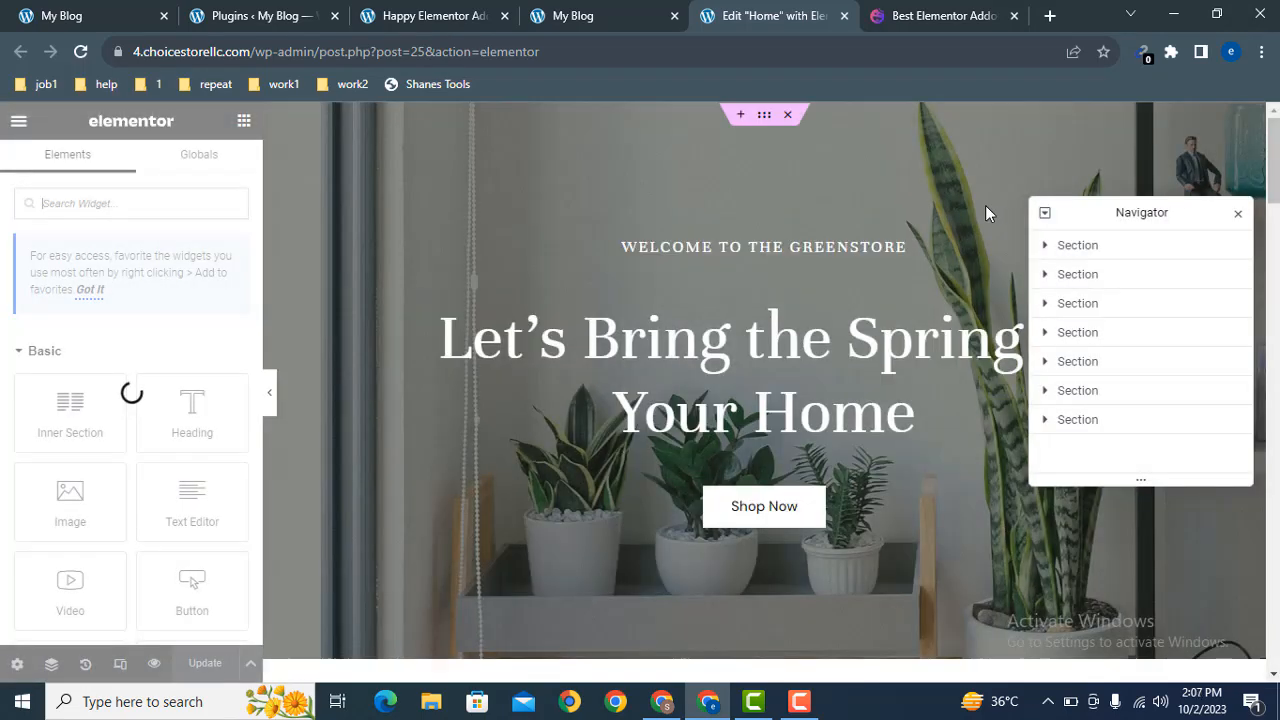
Add a single-column section between the hero banner and the New Plants section.
{"action": "left_click_drag", "start_coordinate": [1270, 135], "coordinate": [1273, 190]}
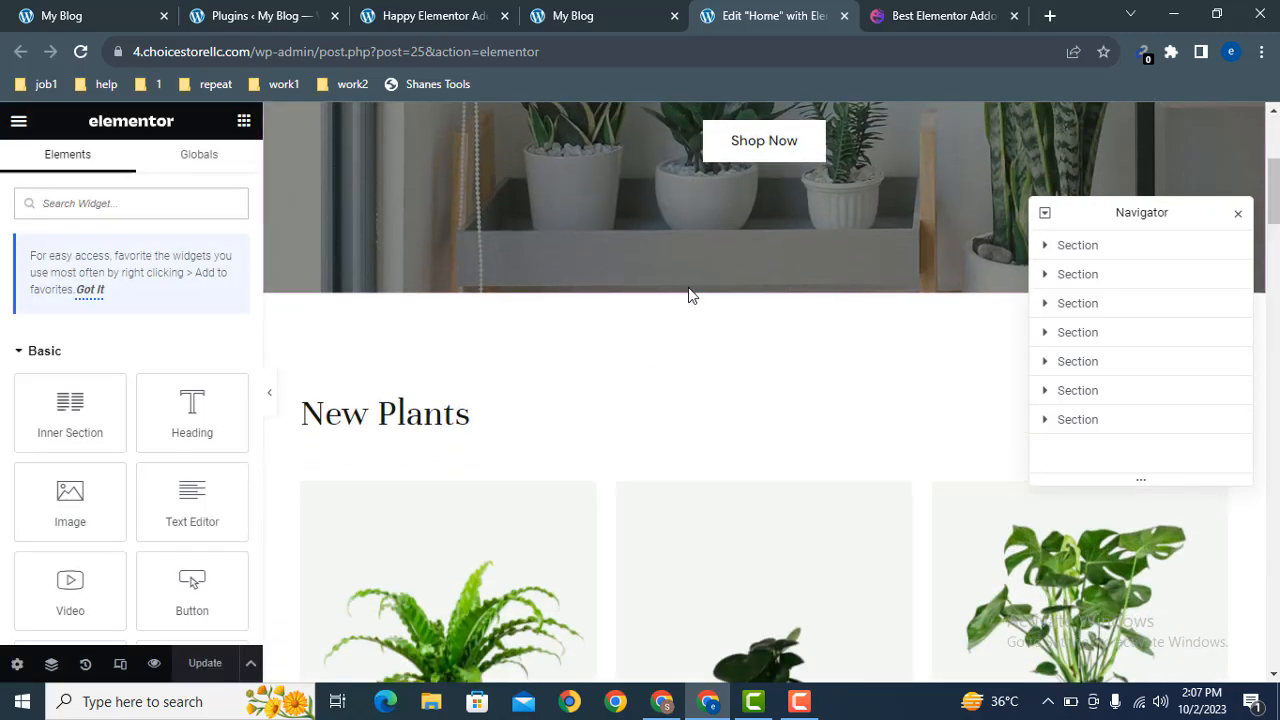
{"action": "mouse_move", "coordinate": [794, 322]}
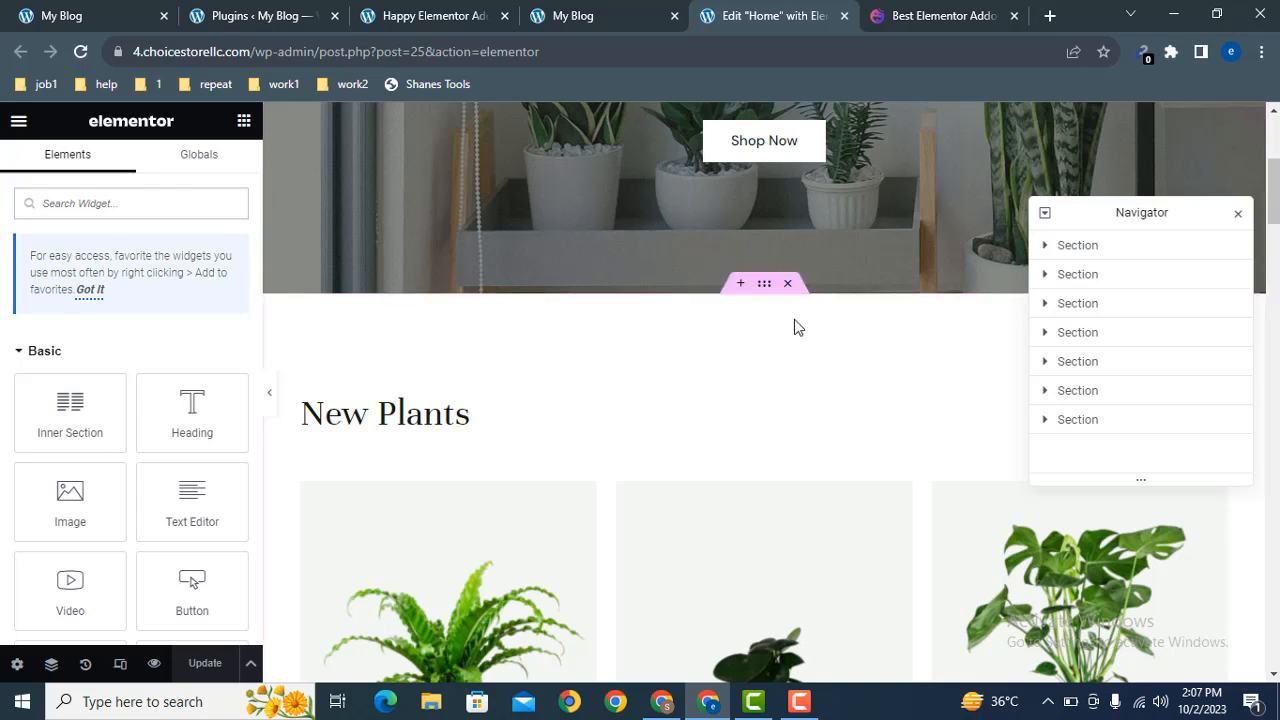
{"action": "left_click", "coordinate": [740, 285]}
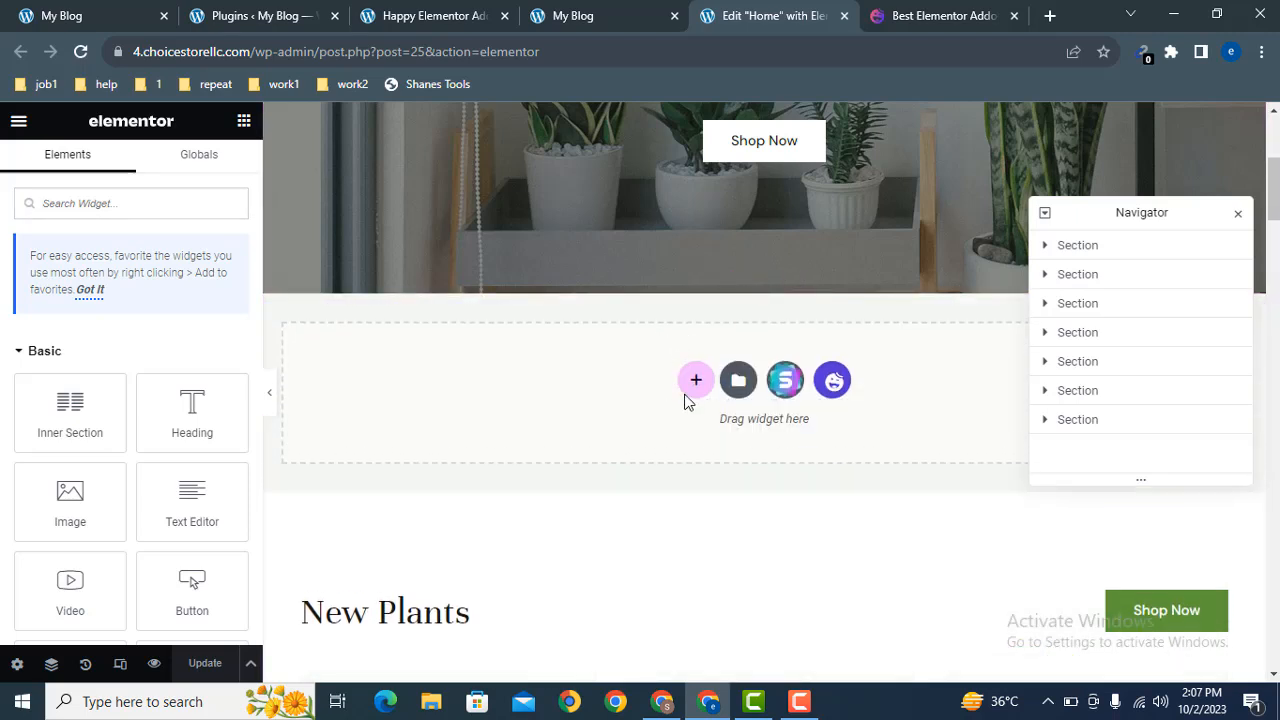
{"action": "left_click", "coordinate": [694, 381]}
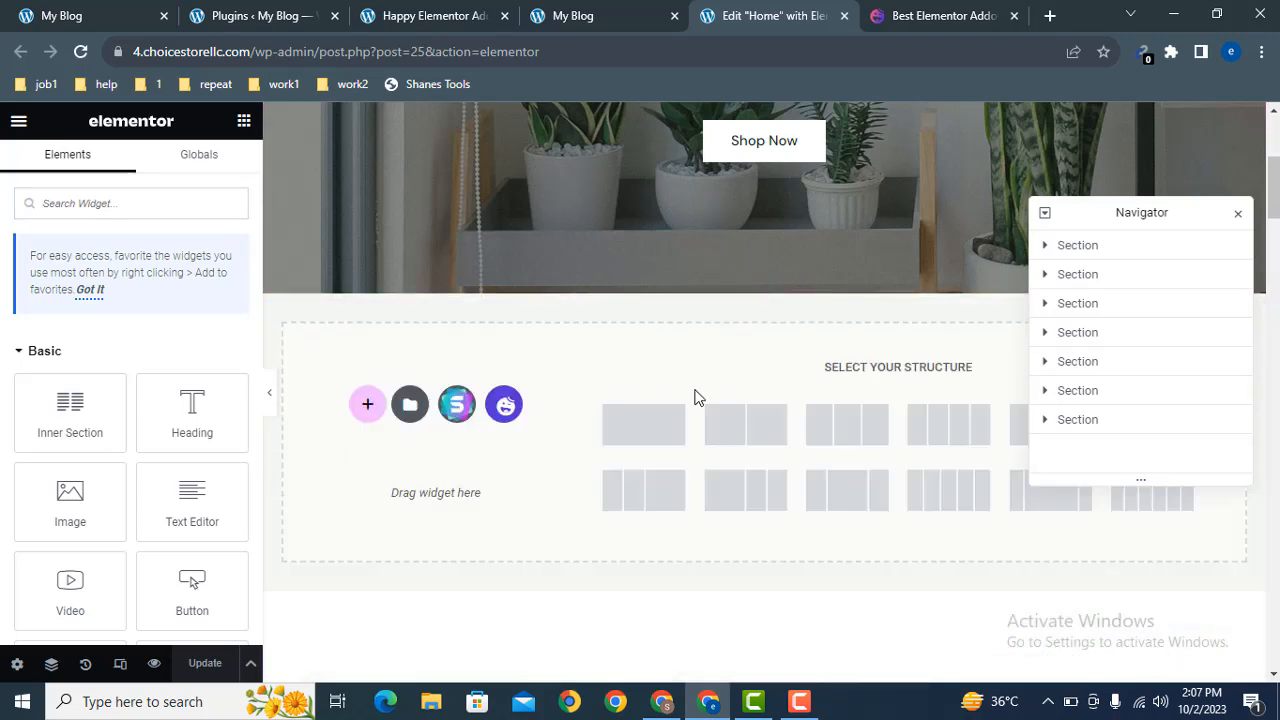
{"action": "left_click", "coordinate": [638, 425]}
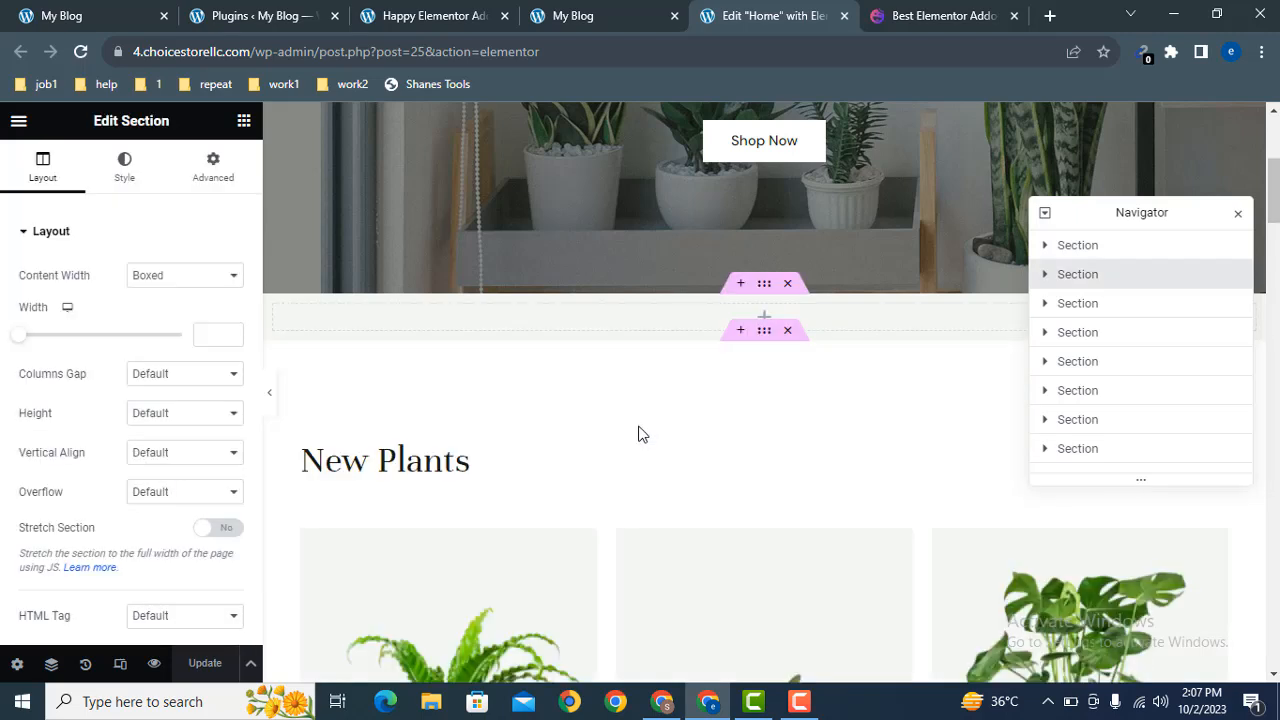
Find the Advanced Tabs widget by searching for "advanced tab" and place it in the new empty section.
{"action": "left_click", "coordinate": [760, 318]}
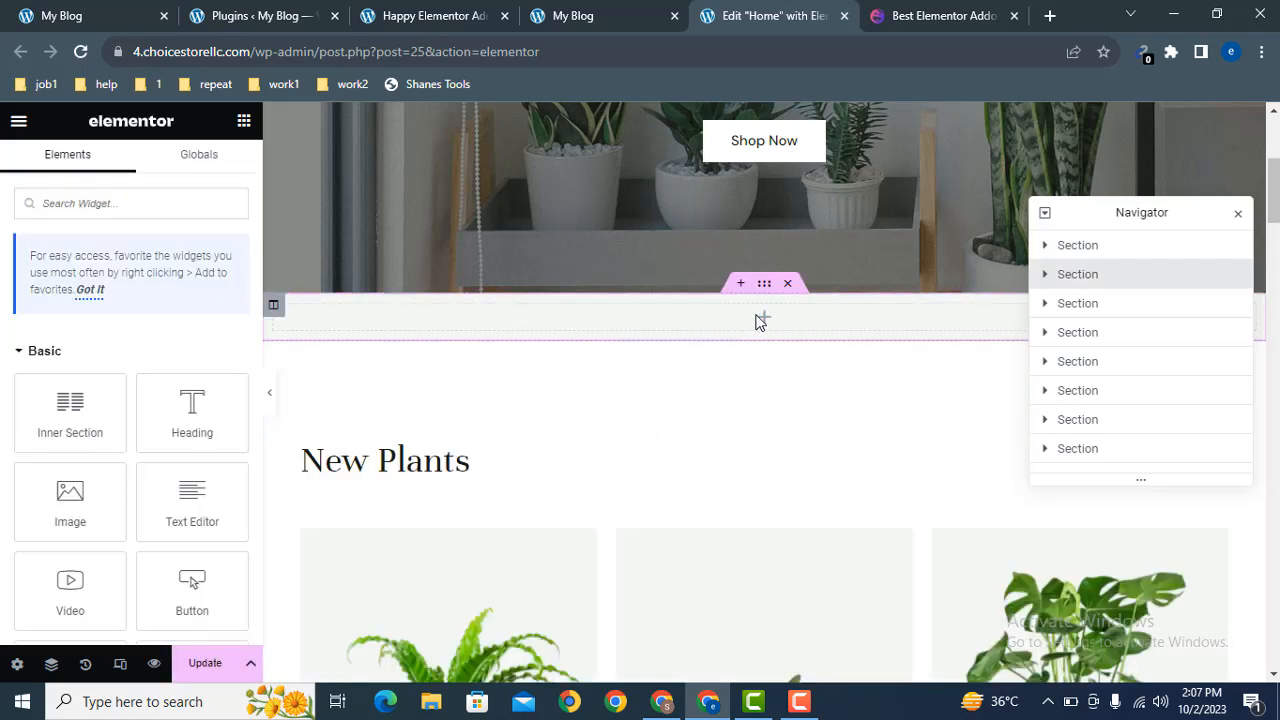
{"action": "left_click", "coordinate": [125, 203]}
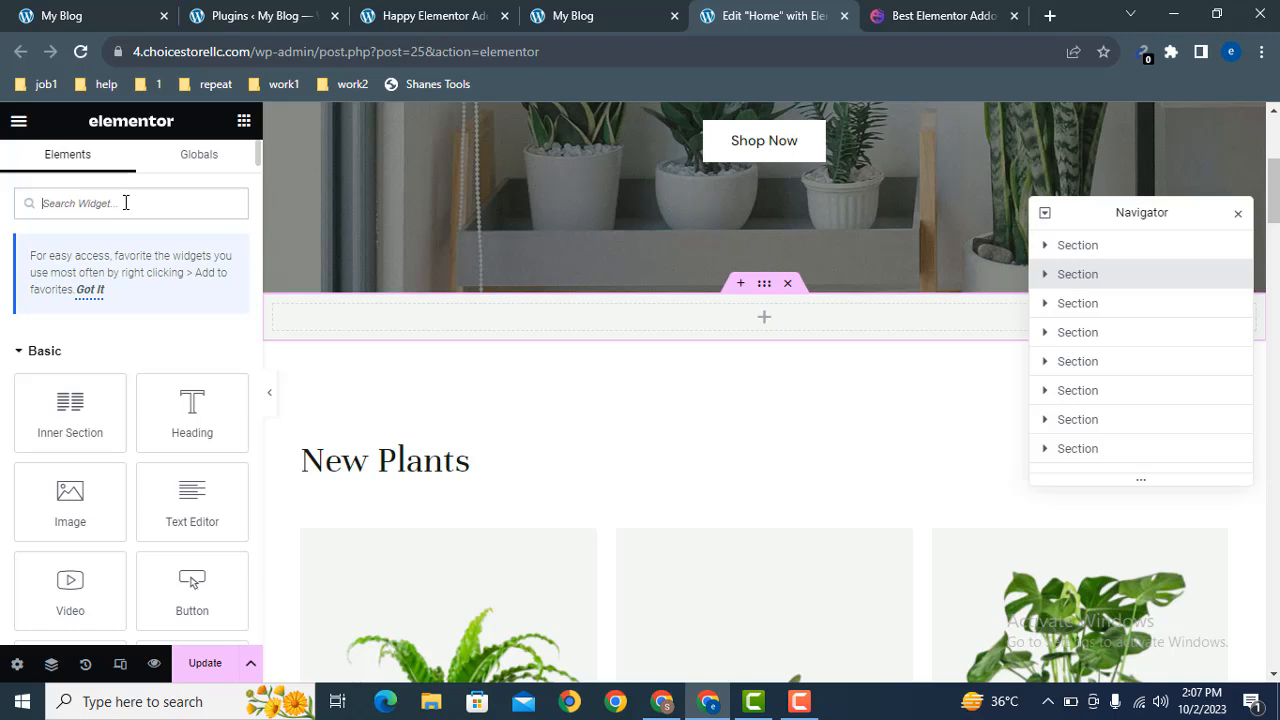
{"action": "type", "text": "advanced tab"}
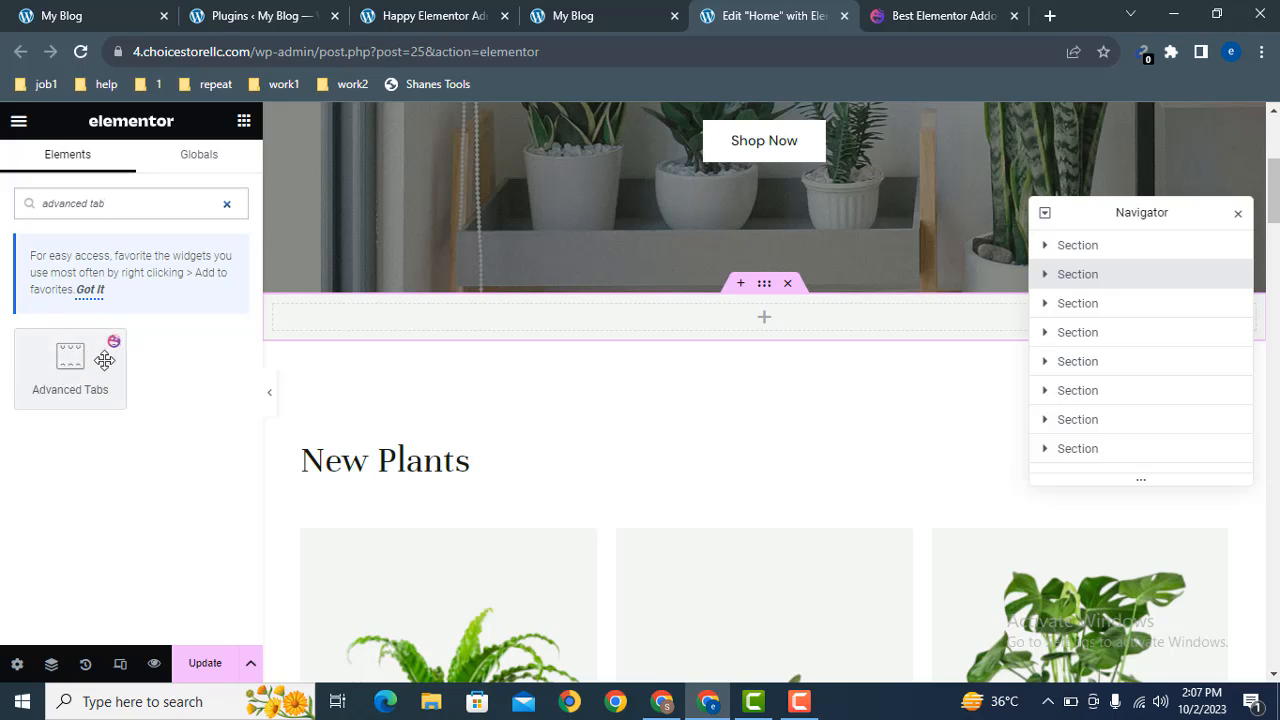
{"action": "left_click_drag", "start_coordinate": [60, 355], "coordinate": [750, 310]}
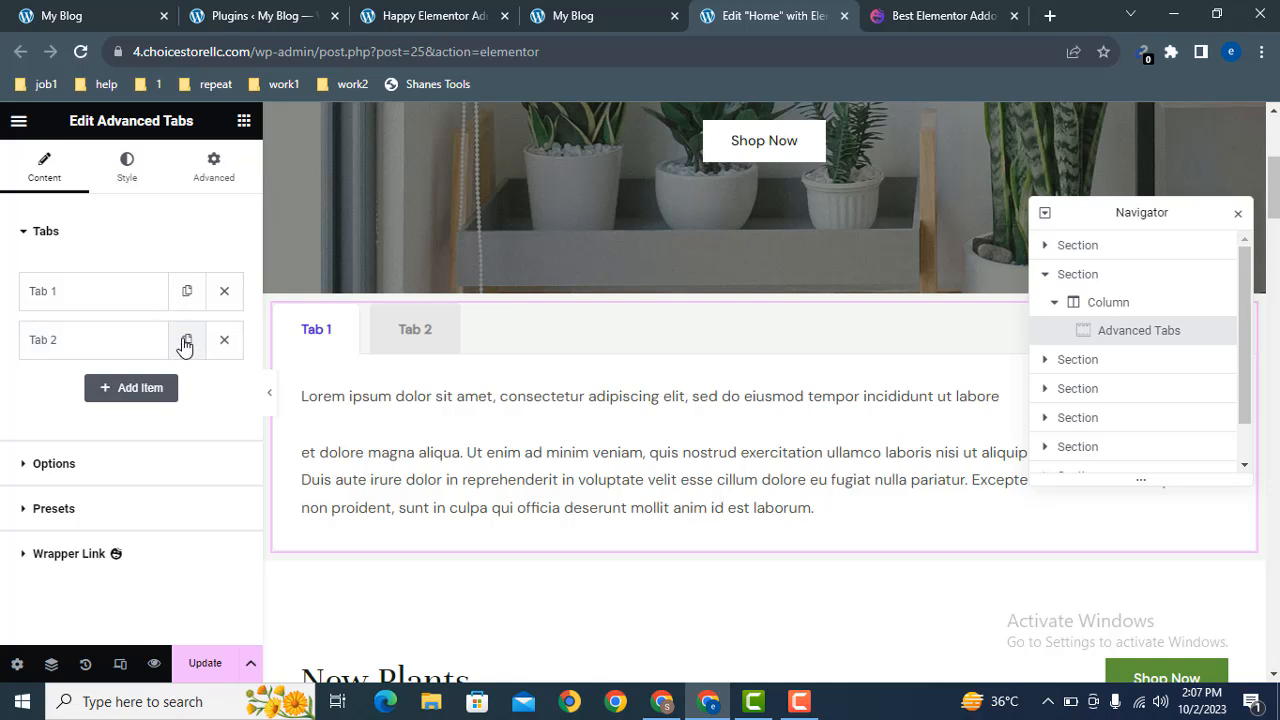
Duplicate Tab 2 in the Advanced Tabs widget and set the first tab's title to "History".
{"action": "left_click", "coordinate": [174, 341]}
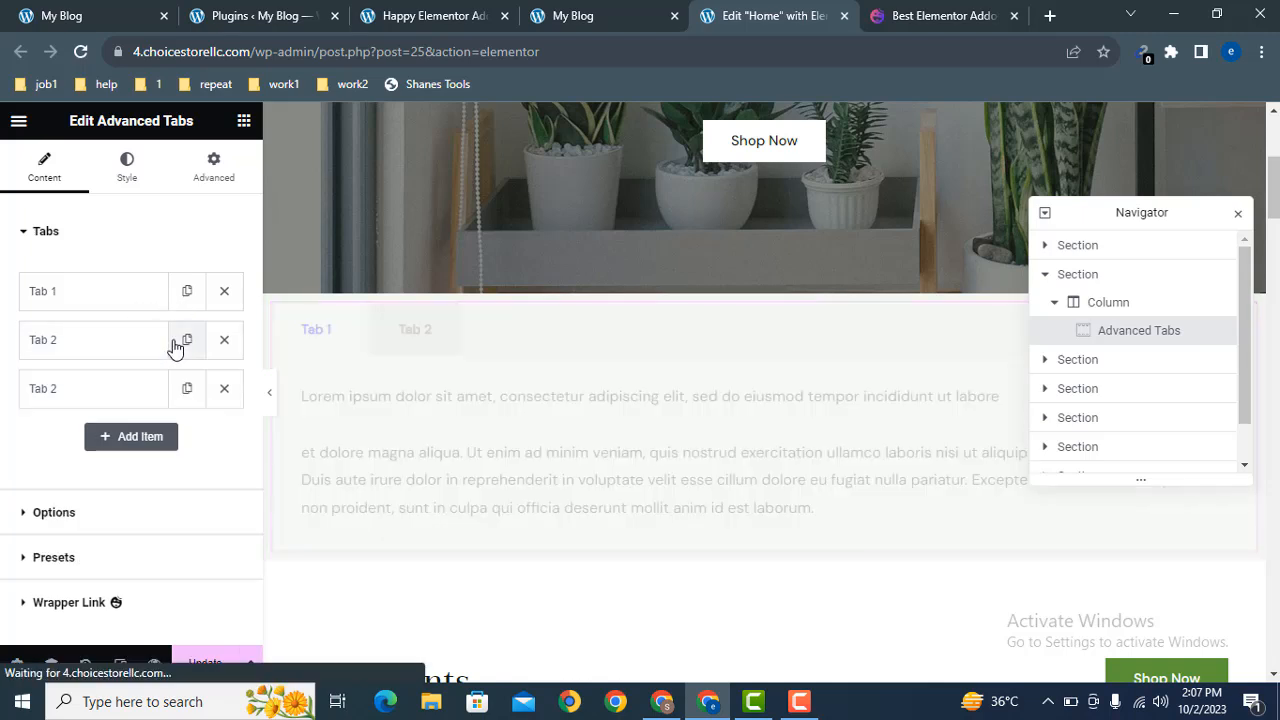
{"action": "left_click", "coordinate": [75, 305]}
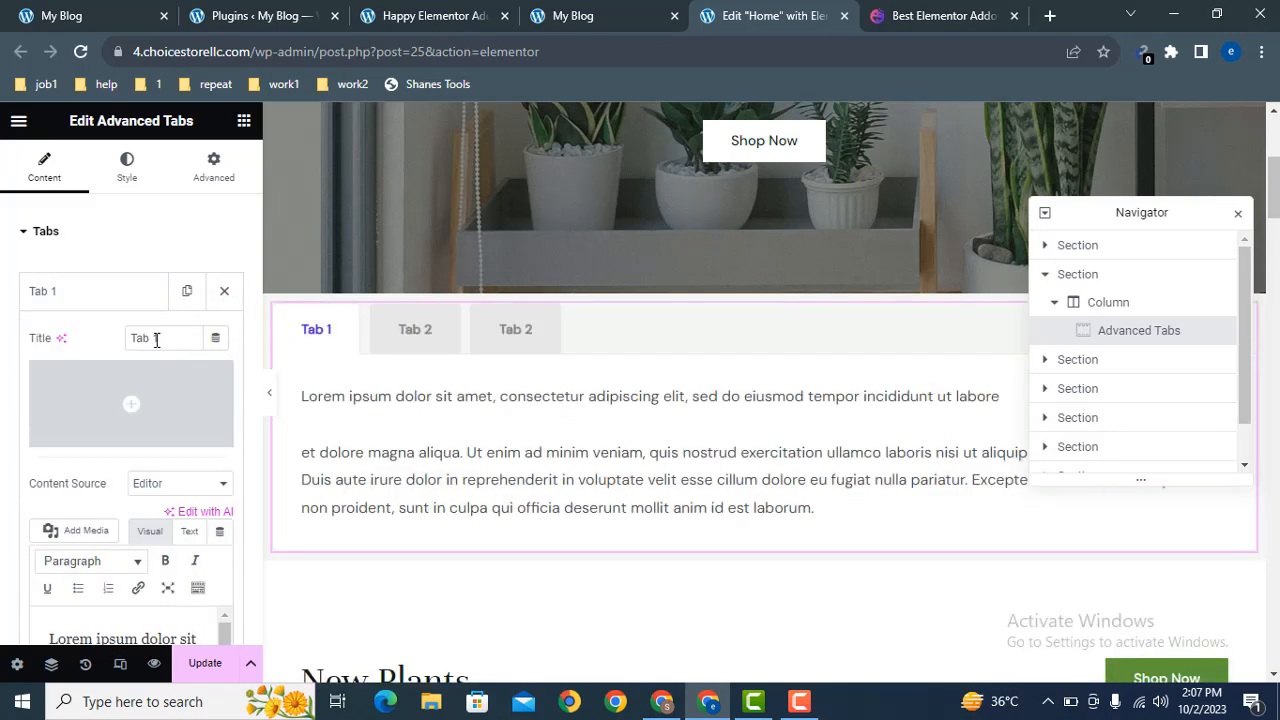
{"action": "left_click_drag", "start_coordinate": [170, 339], "coordinate": [89, 347]}
{"action": "type", "text": "History"}
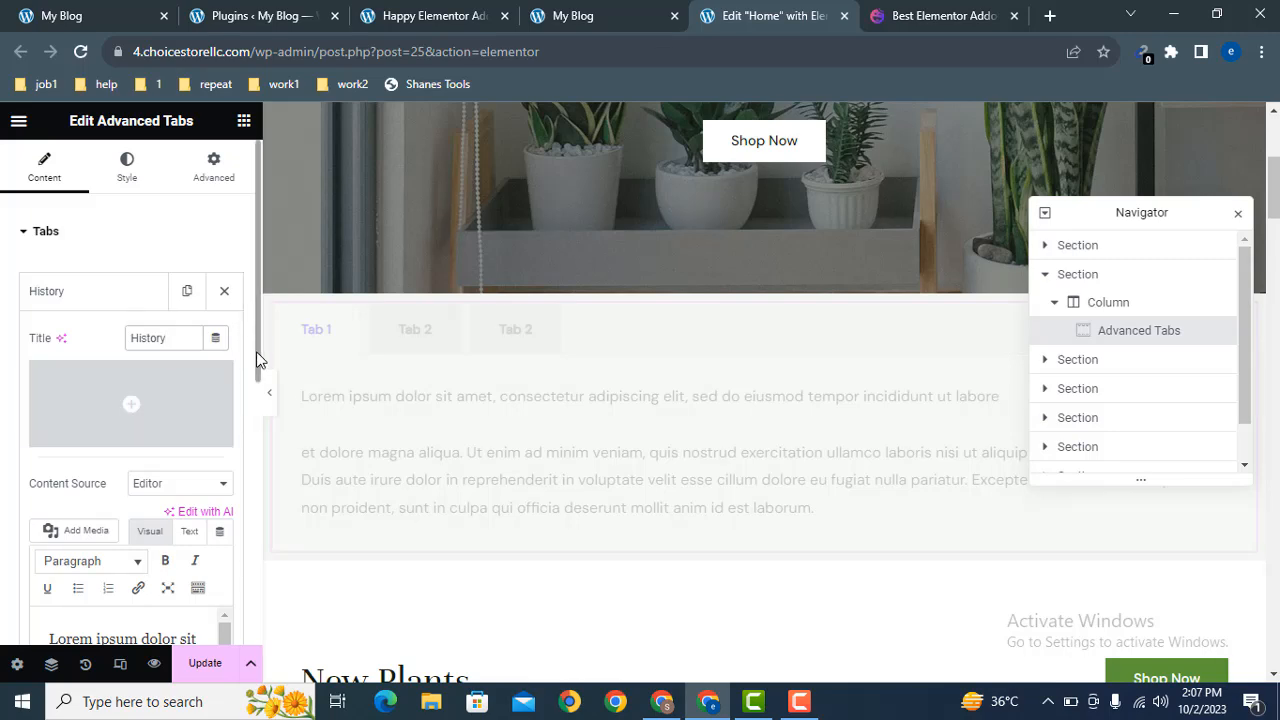
{"action": "scroll", "coordinate": [256, 383], "scroll_direction": "down", "scroll_amount": 1}
{"action": "scroll", "coordinate": [256, 383], "scroll_direction": "down", "scroll_amount": 2}
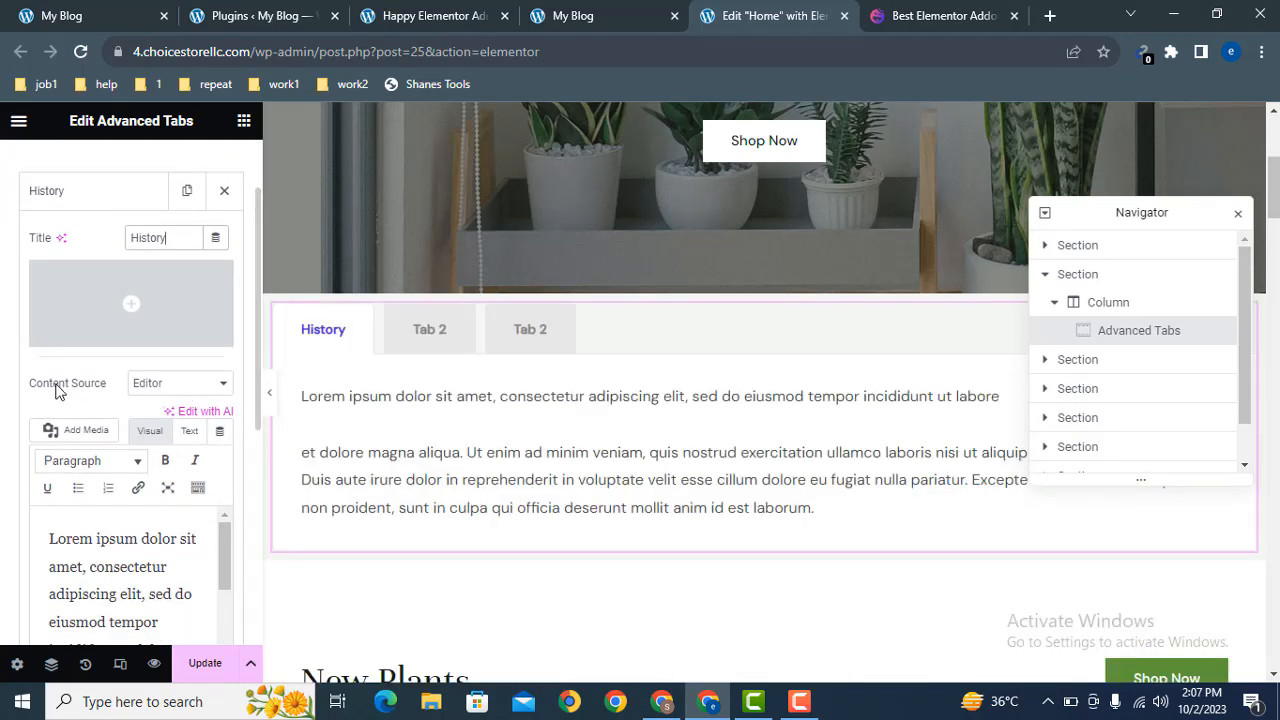
Set the History tab's content source to Template, choose the History section template, and review its posts on the page.
{"action": "left_click", "coordinate": [162, 386]}
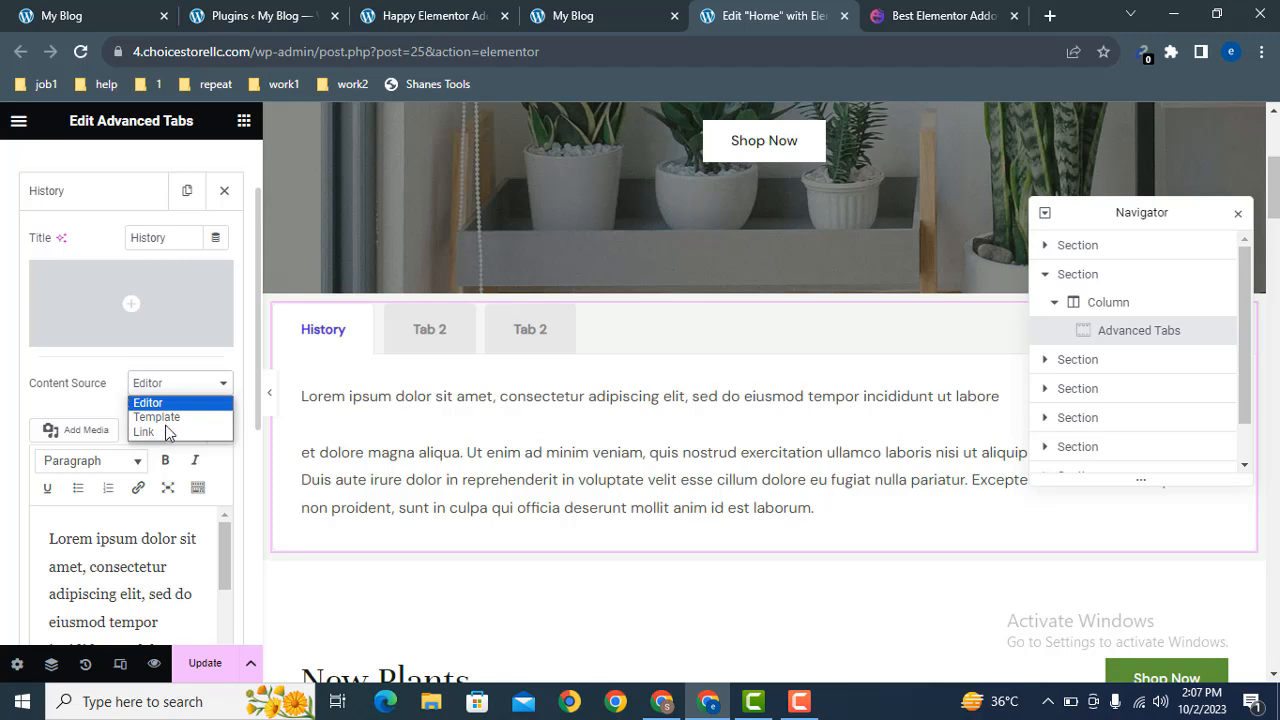
{"action": "left_click", "coordinate": [163, 418]}
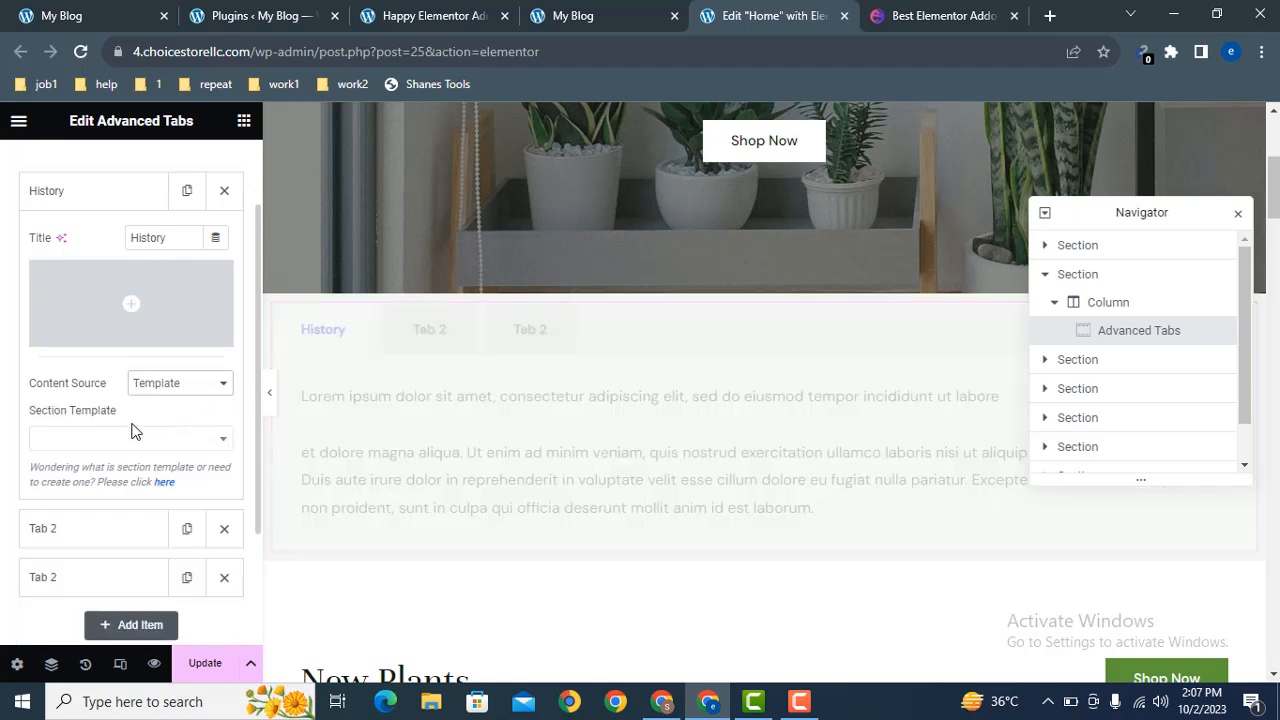
{"action": "left_click", "coordinate": [144, 440]}
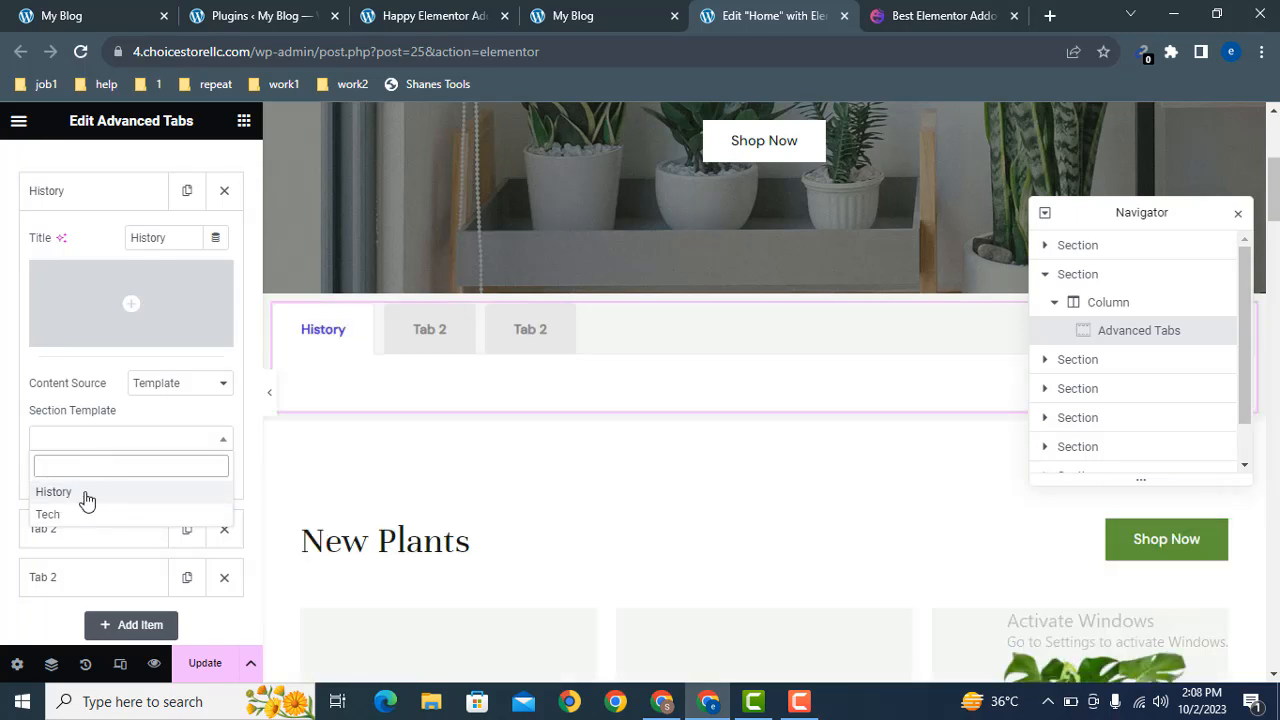
{"action": "left_click", "coordinate": [87, 492]}
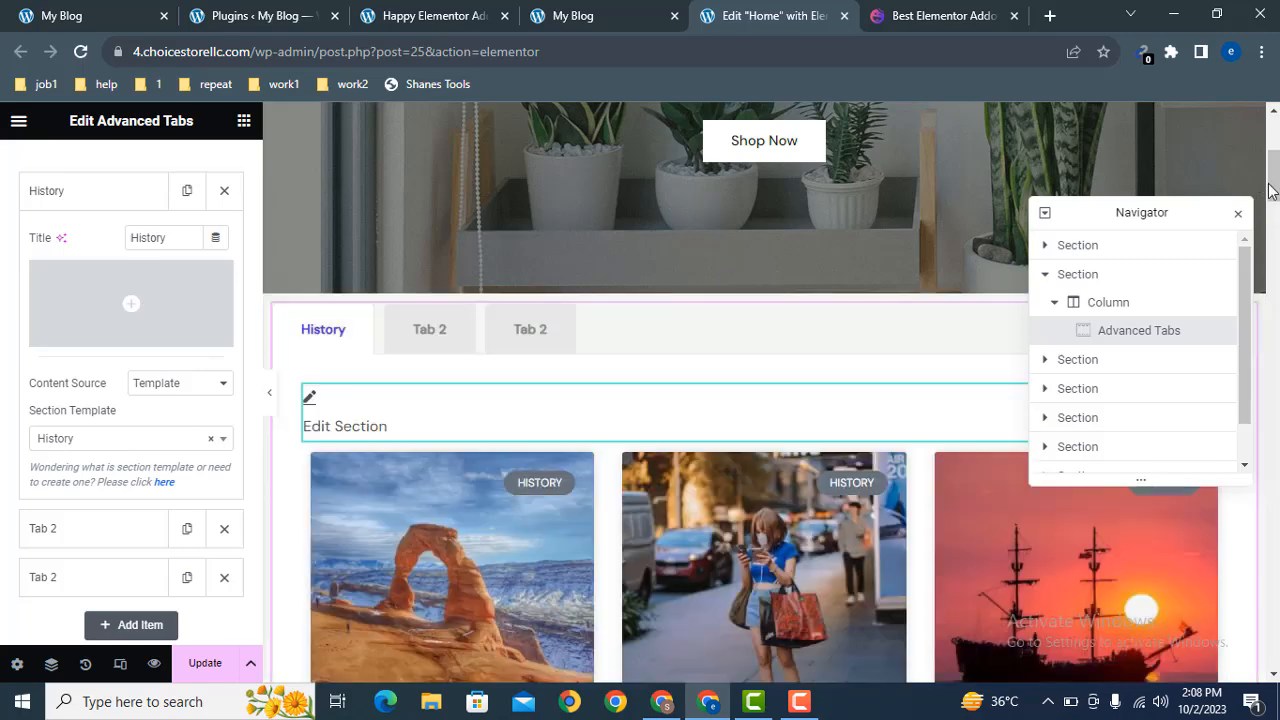
{"action": "scroll", "coordinate": [1275, 187], "scroll_direction": "down", "scroll_amount": 2}
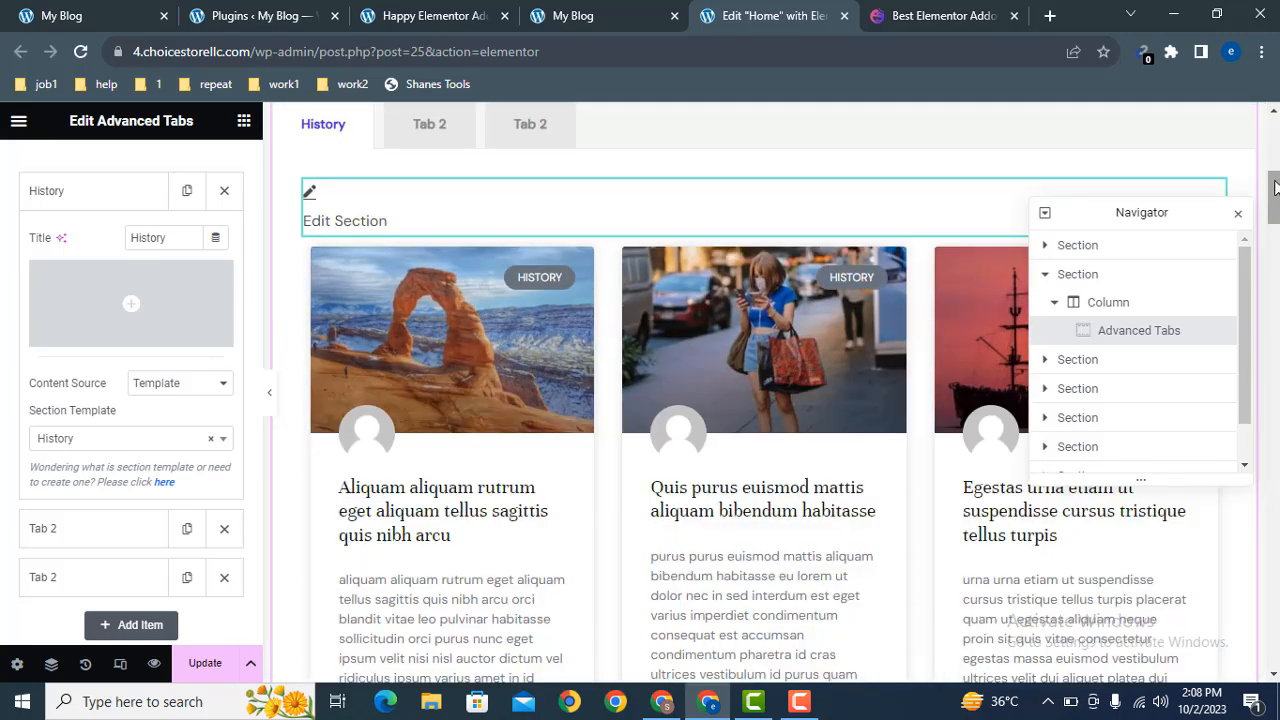
{"action": "scroll", "coordinate": [1275, 193], "scroll_direction": "down", "scroll_amount": 4}
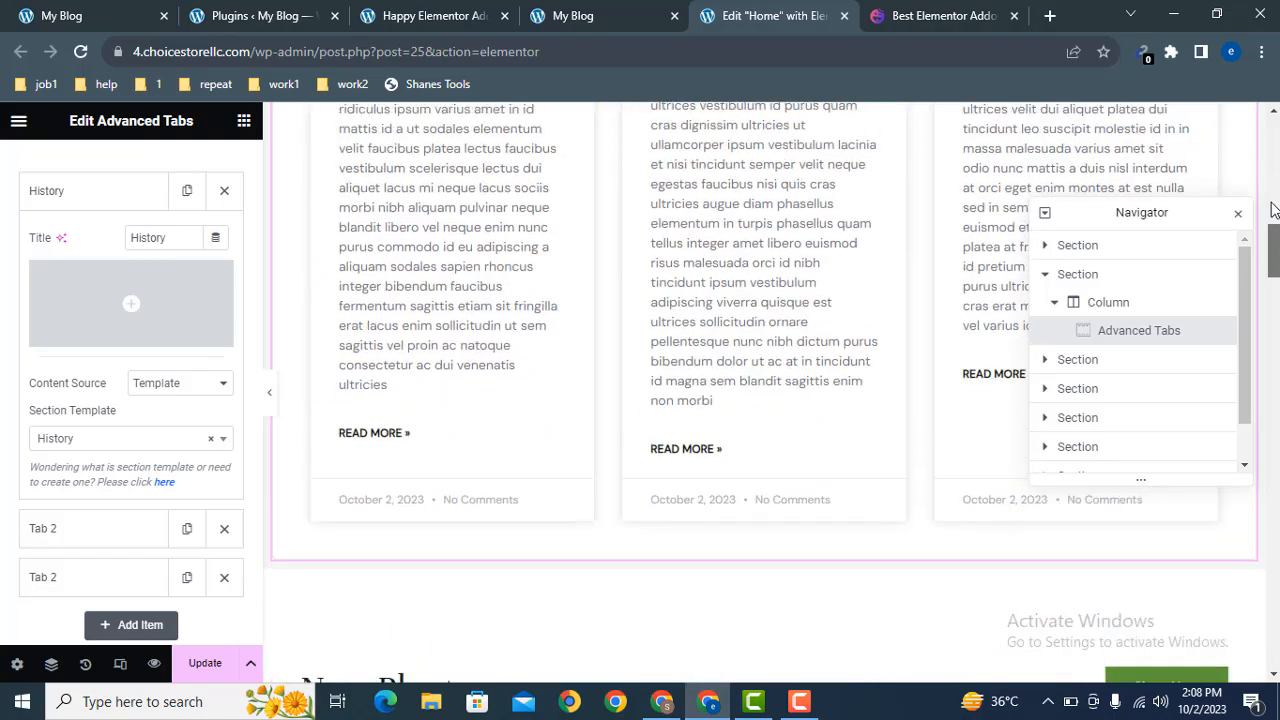
{"action": "scroll", "coordinate": [1272, 185], "scroll_direction": "up", "scroll_amount": 5}
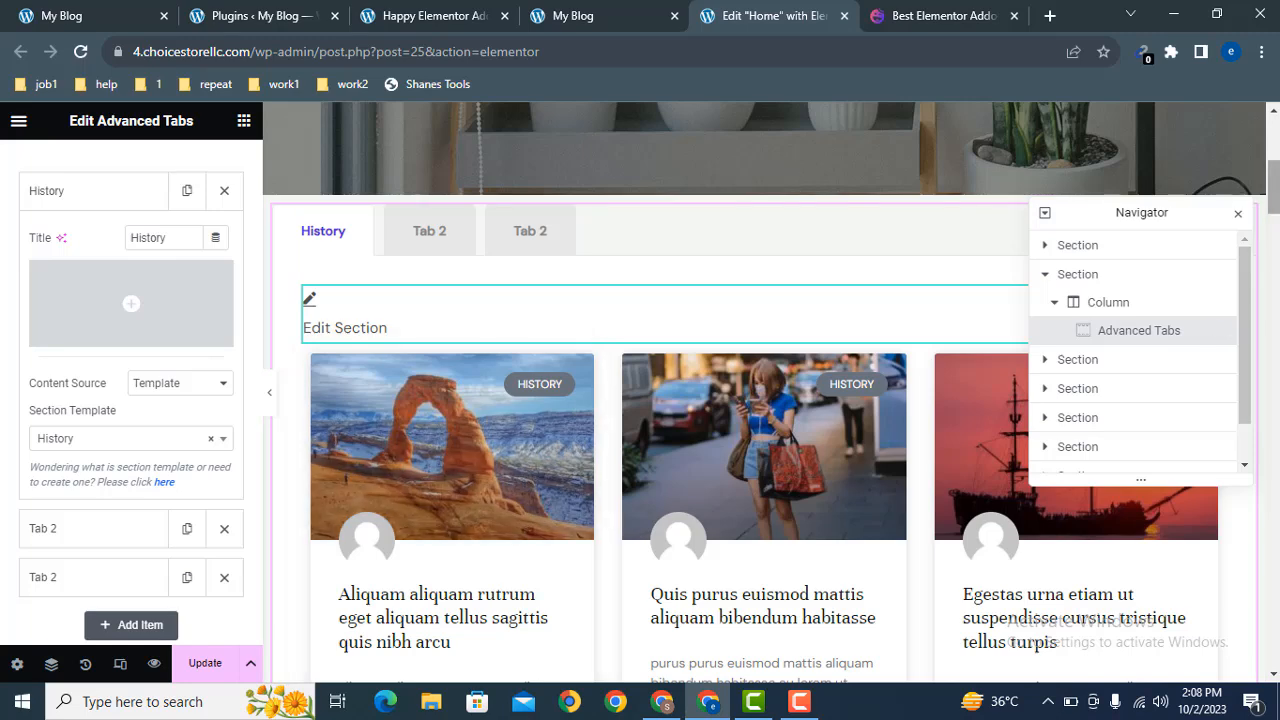
{"action": "mouse_move", "coordinate": [1277, 191]}
{"action": "left_mouse_down"}
{"action": "mouse_move", "coordinate": [1276, 175]}
{"action": "mouse_move", "coordinate": [1276, 187]}
{"action": "left_mouse_up"}
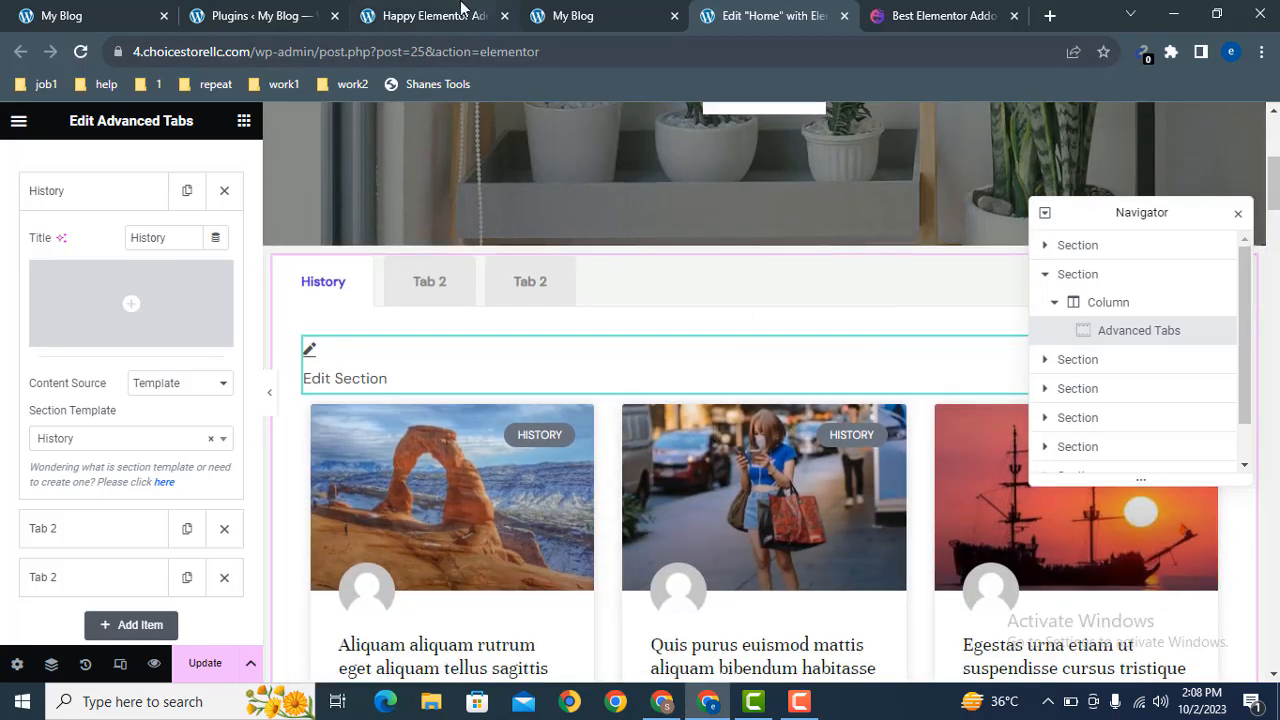
Open the site's Saved Templates list in a new browser tab placed after all the others.
{"action": "left_click", "coordinate": [277, 15]}
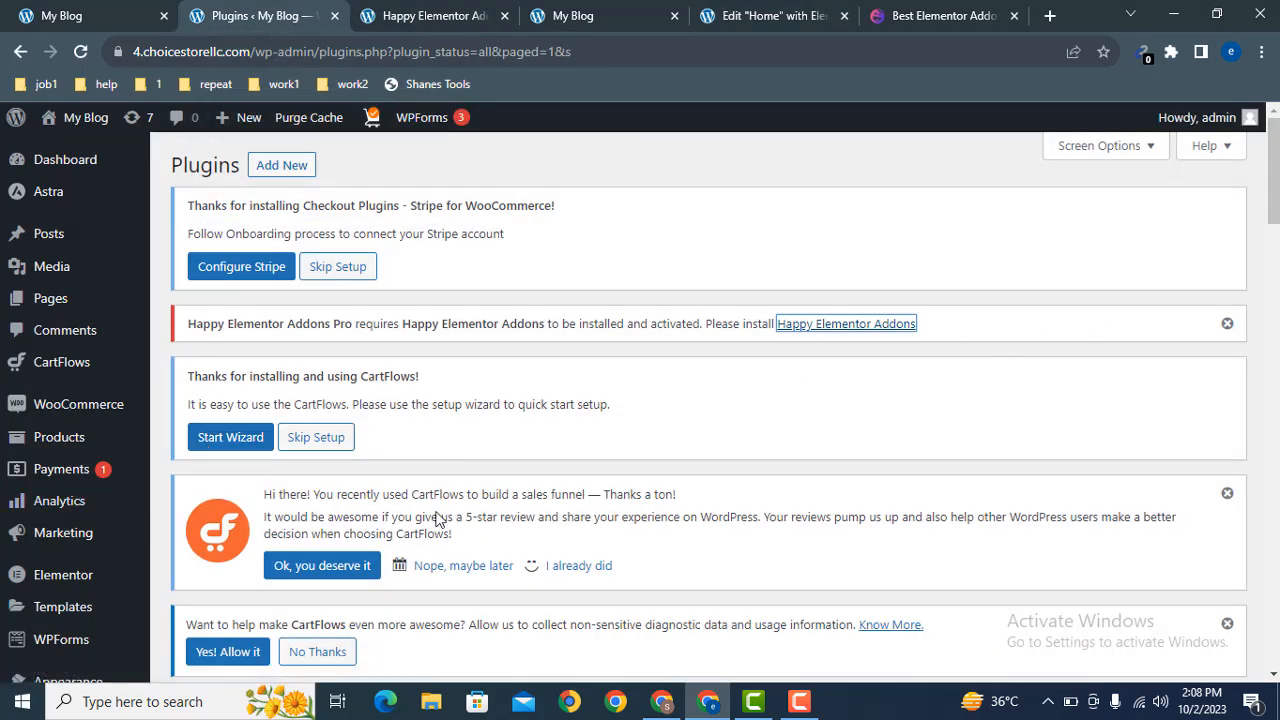
{"action": "mouse_move", "coordinate": [80, 606]}
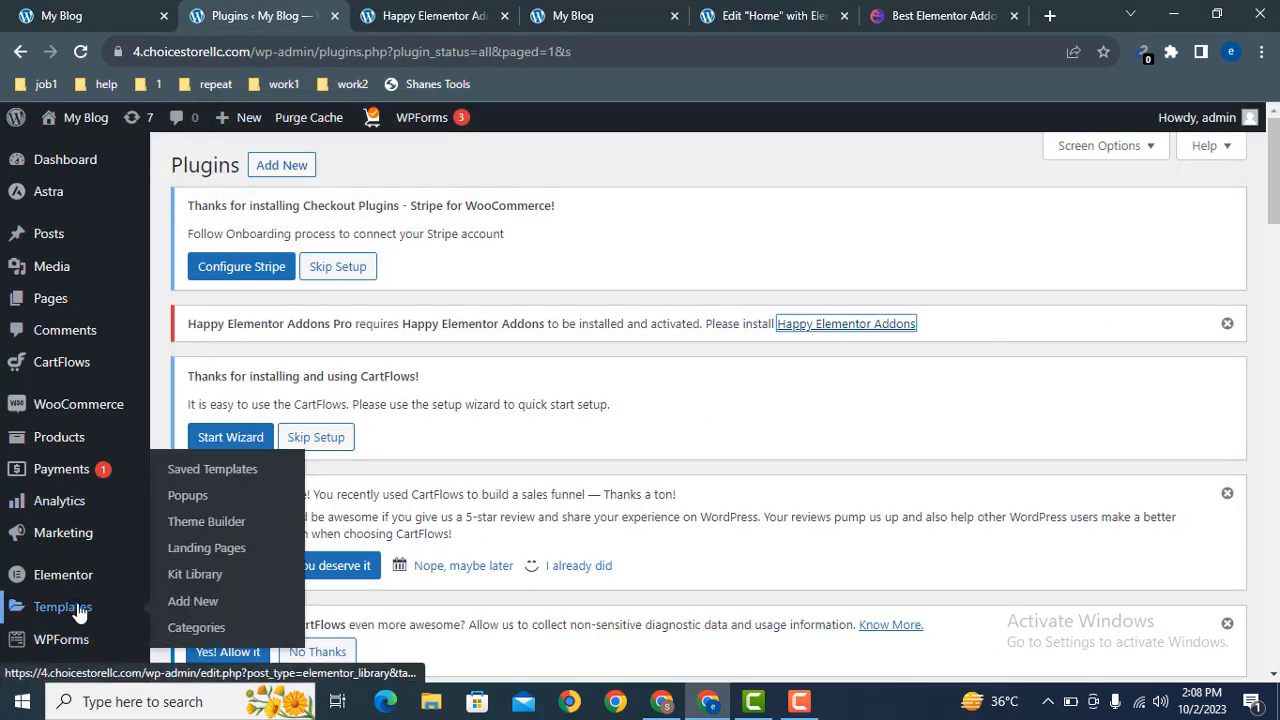
{"action": "middle_click", "coordinate": [208, 469]}
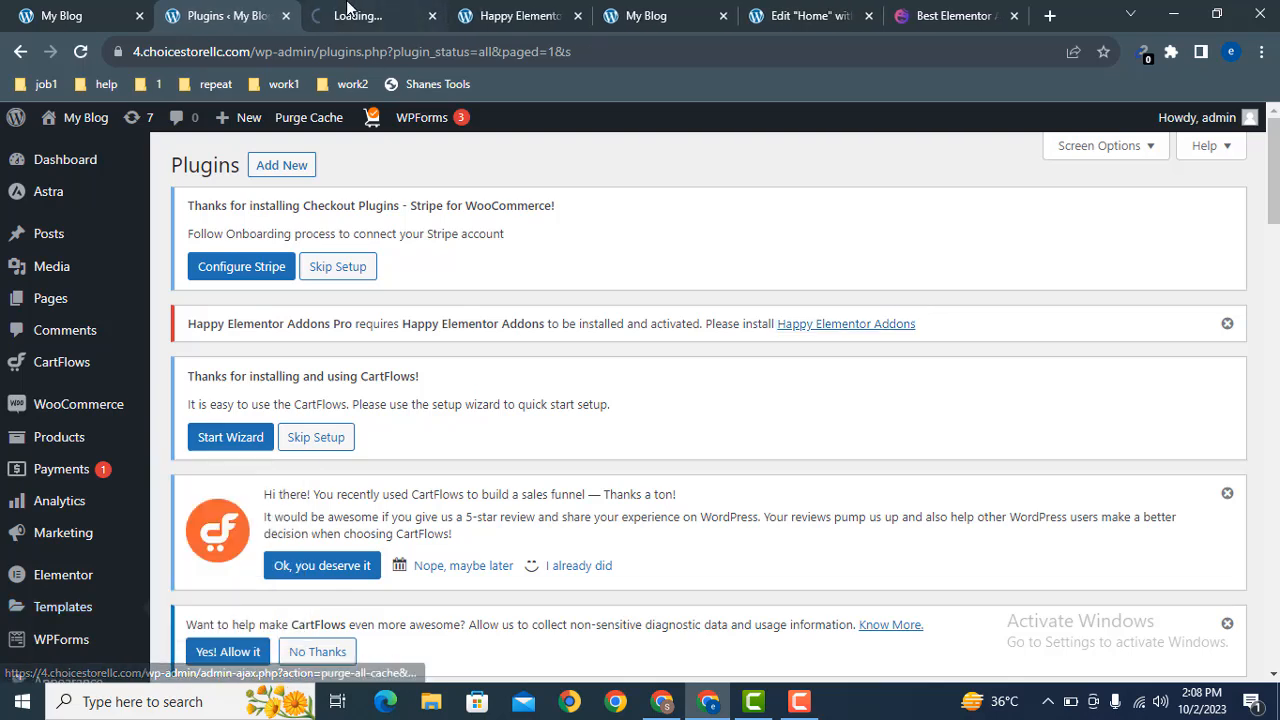
{"action": "left_click_drag", "start_coordinate": [347, 8], "coordinate": [945, 14]}
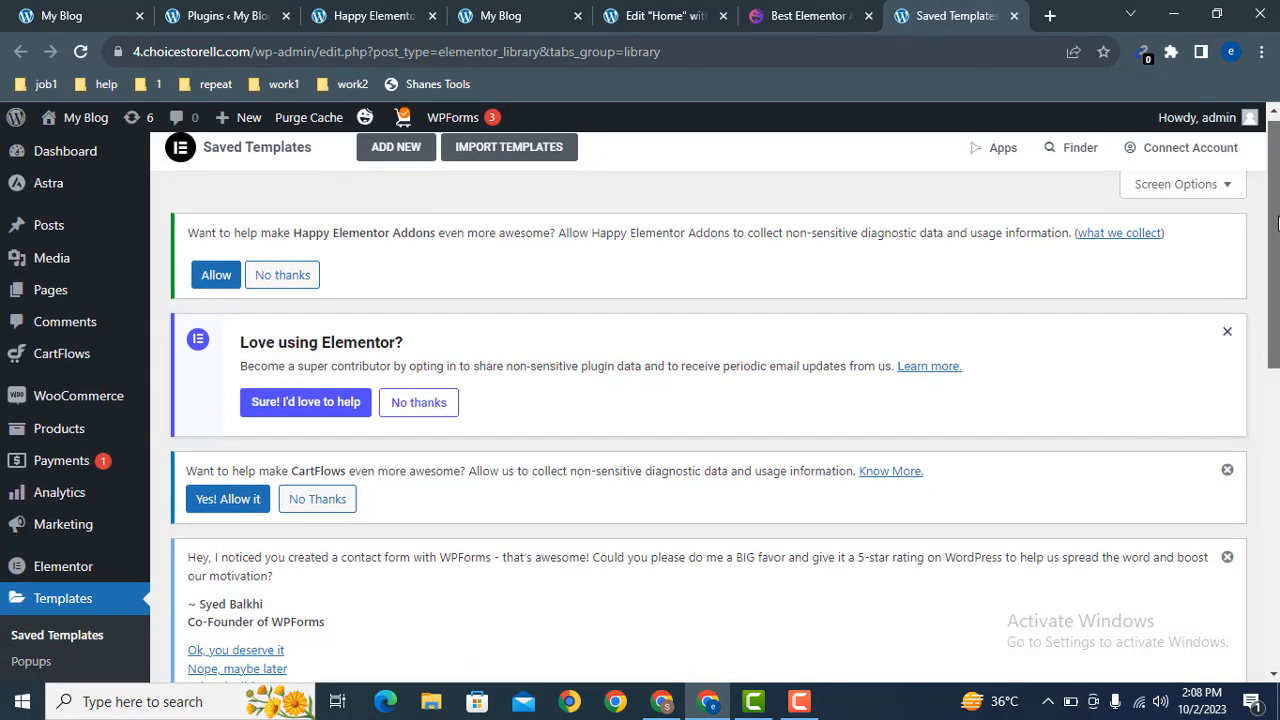
{"action": "mouse_move", "coordinate": [1277, 222]}
{"action": "left_mouse_down"}
{"action": "mouse_move", "coordinate": [1277, 495]}
{"action": "mouse_move", "coordinate": [1277, 210]}
{"action": "left_mouse_up"}
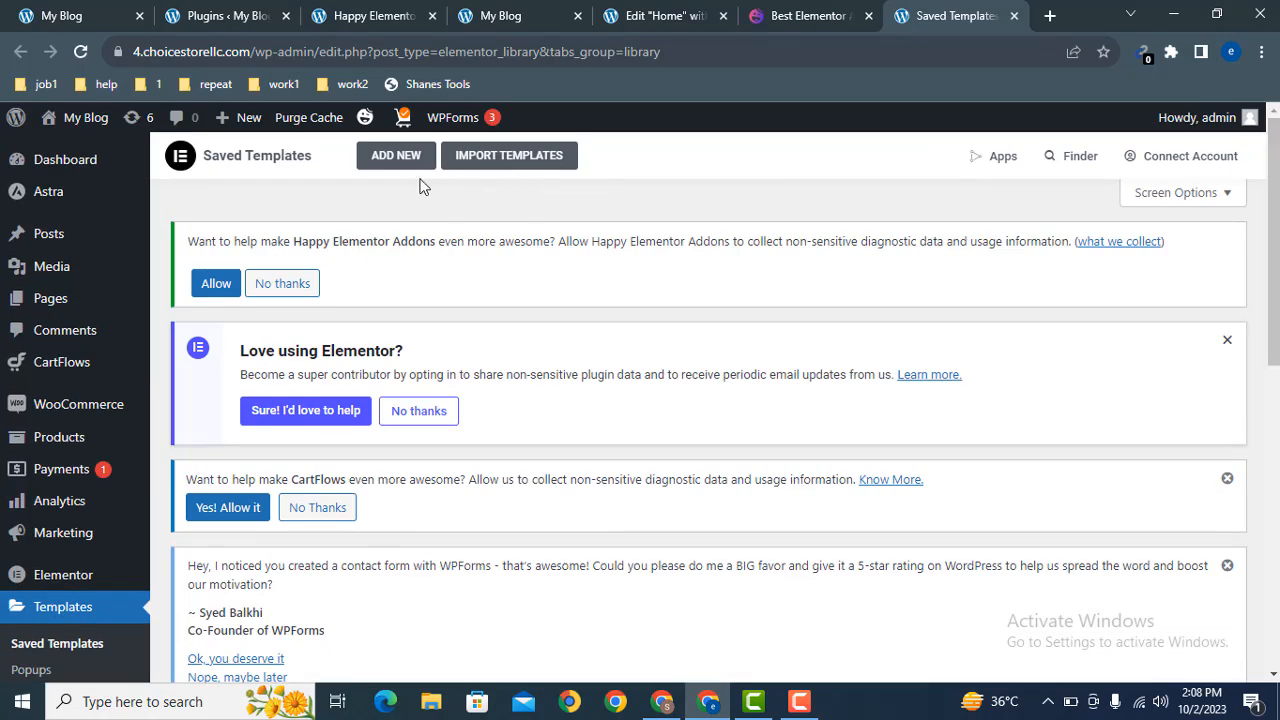
Start a new saved template of type Section.
{"action": "left_click", "coordinate": [388, 165]}
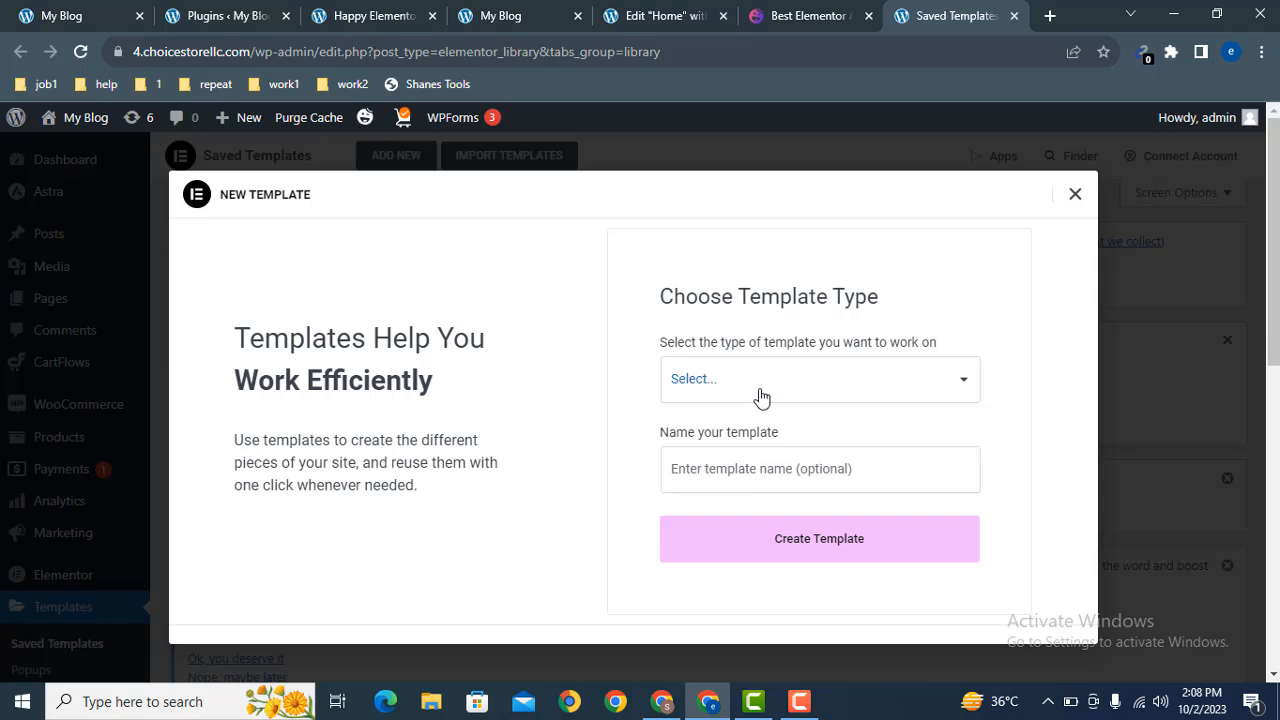
{"action": "left_click", "coordinate": [760, 397]}
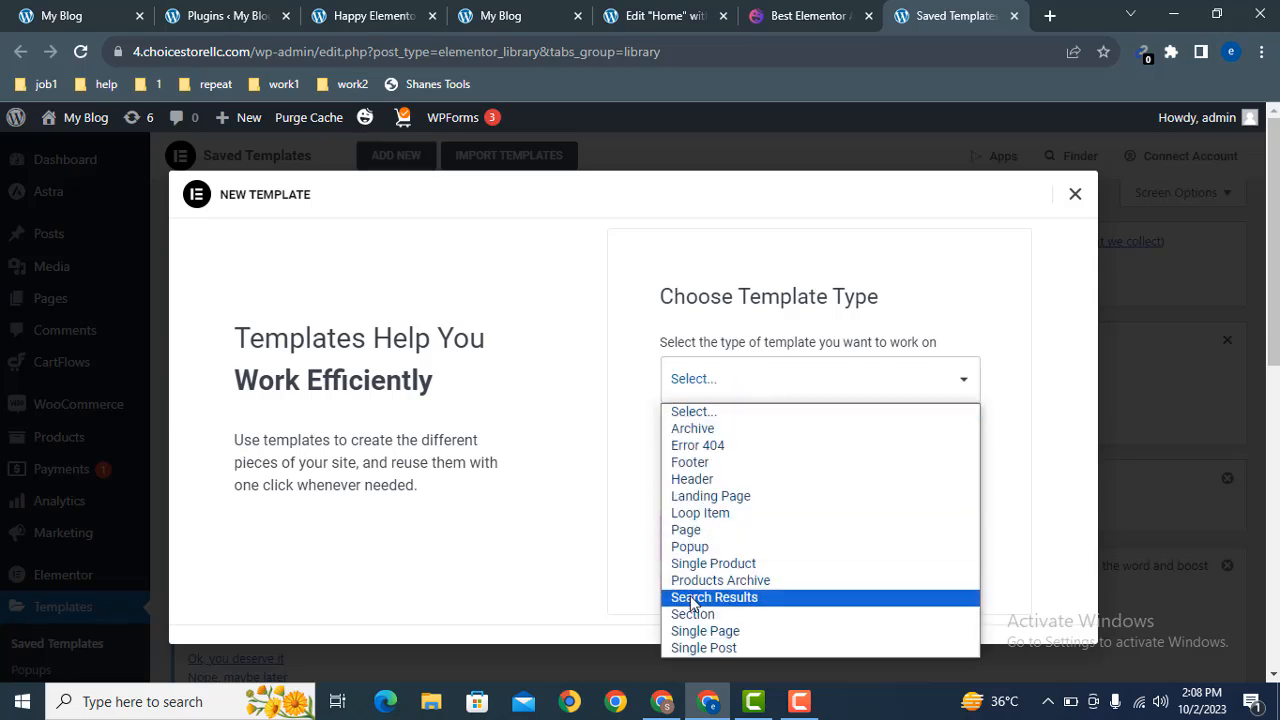
{"action": "left_click", "coordinate": [744, 613]}
{"action": "left_click", "coordinate": [705, 477]}
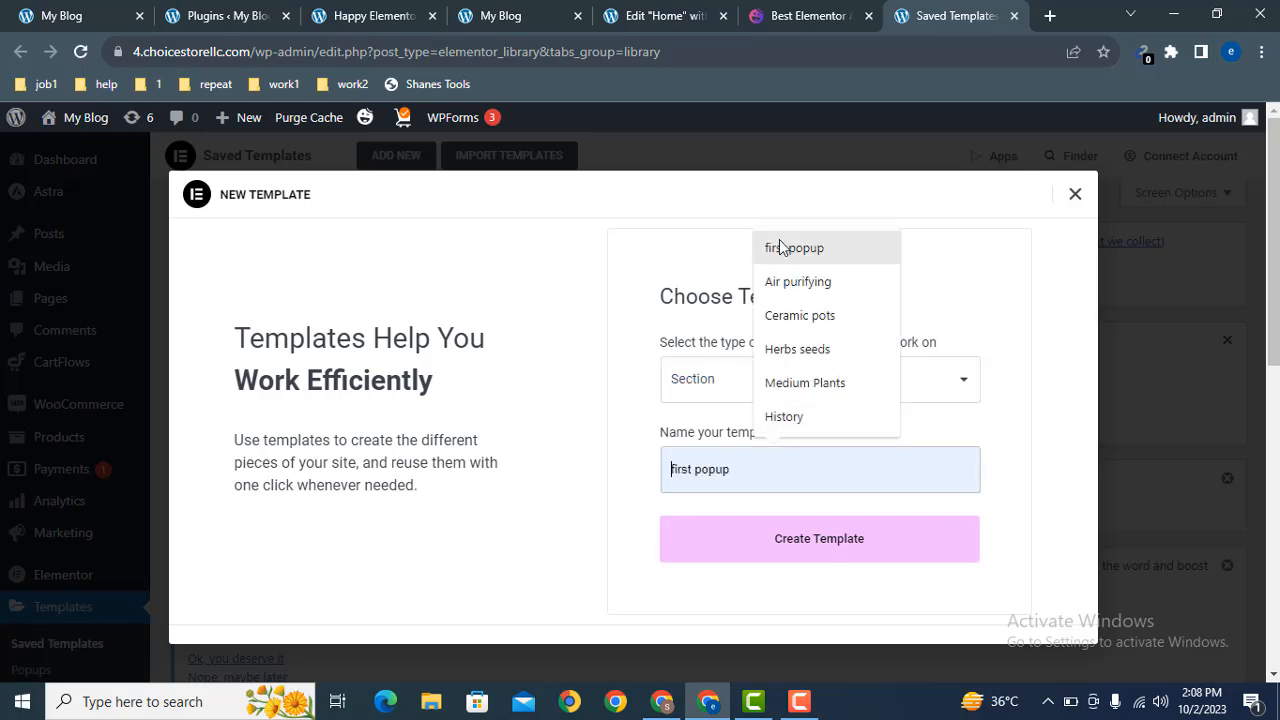
Load the post categories page, move its browser tab to the end, and copy the category name "News".
{"action": "left_click", "coordinate": [397, 12]}
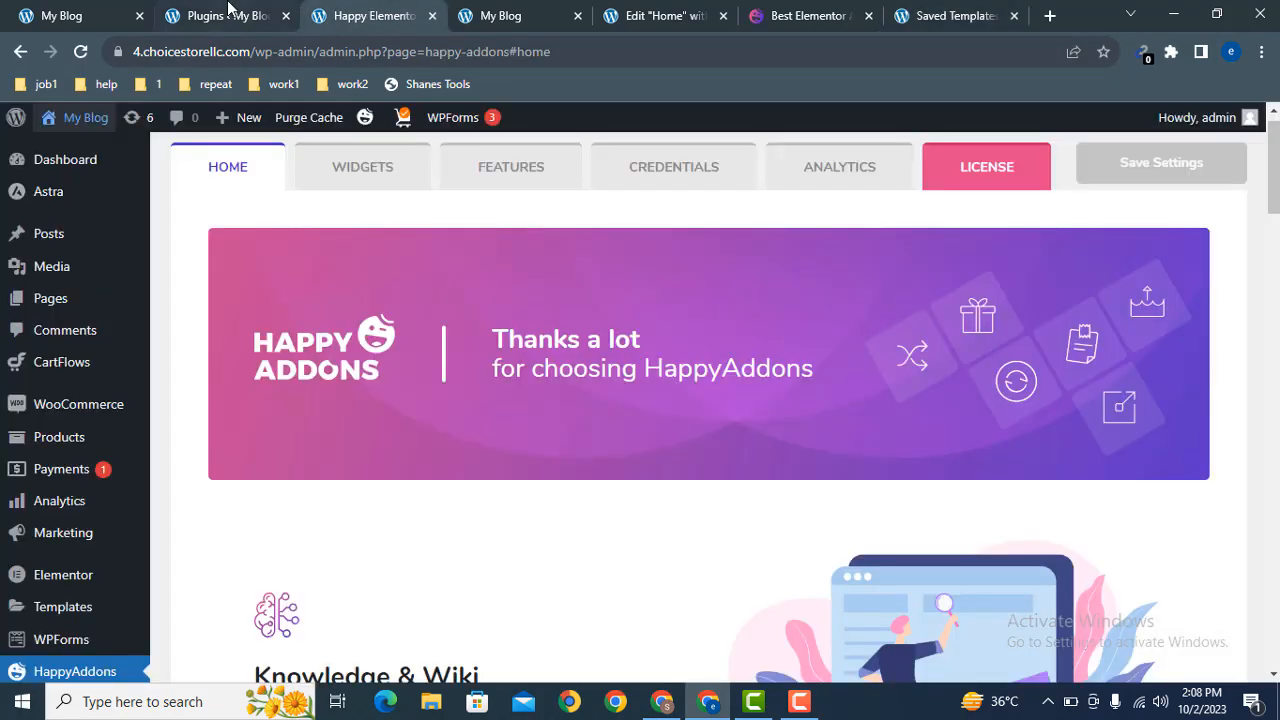
{"action": "left_click", "coordinate": [205, 15]}
{"action": "mouse_move", "coordinate": [36, 246]}
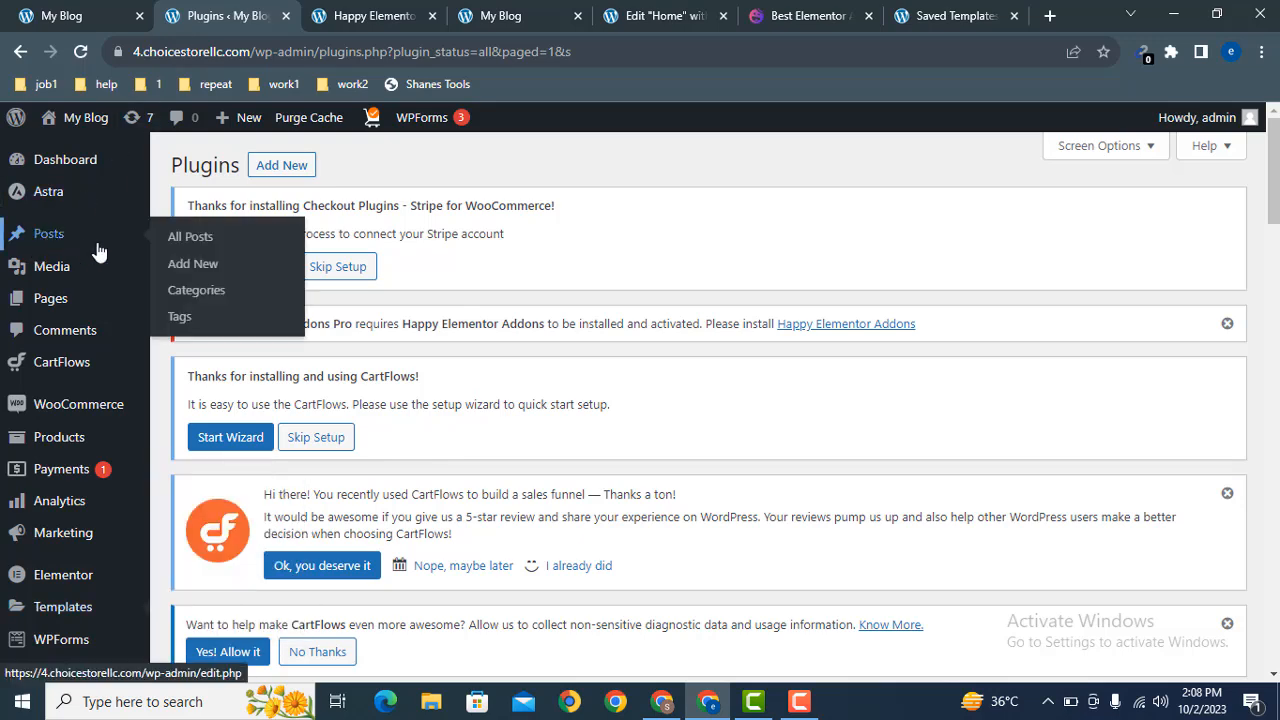
{"action": "left_click", "coordinate": [200, 296]}
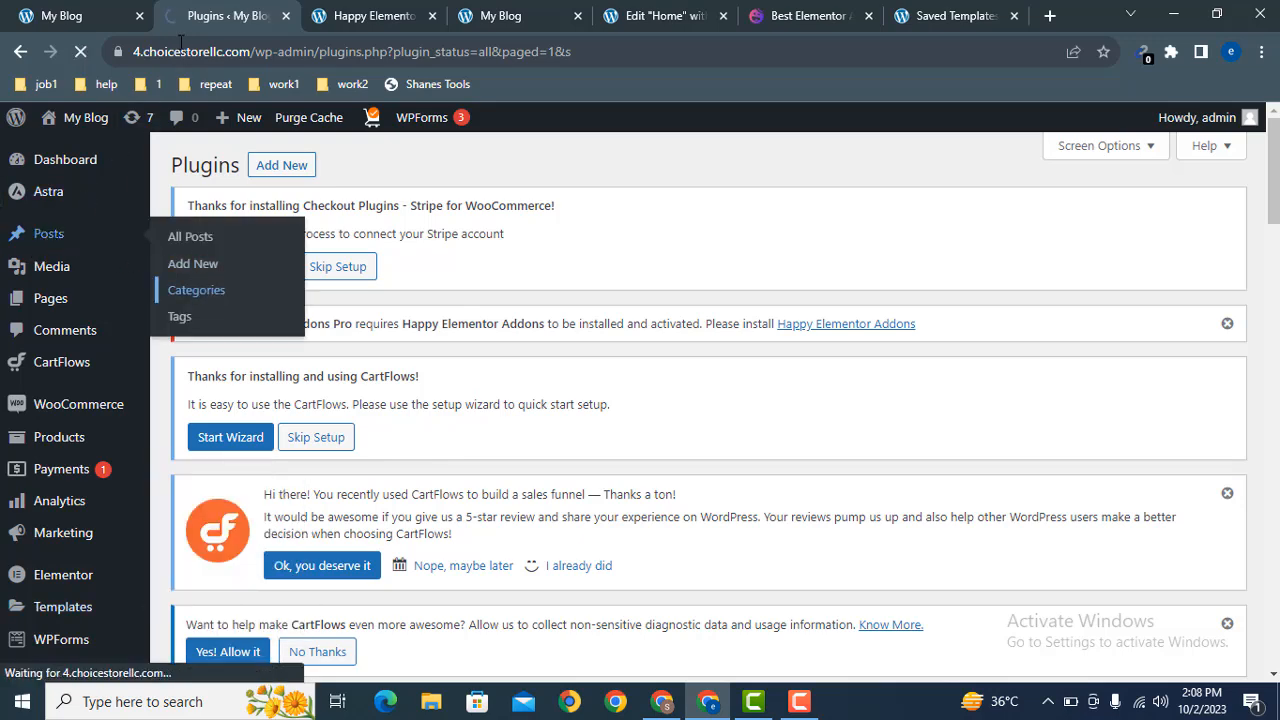
{"action": "left_click_drag", "start_coordinate": [225, 12], "coordinate": [951, 8]}
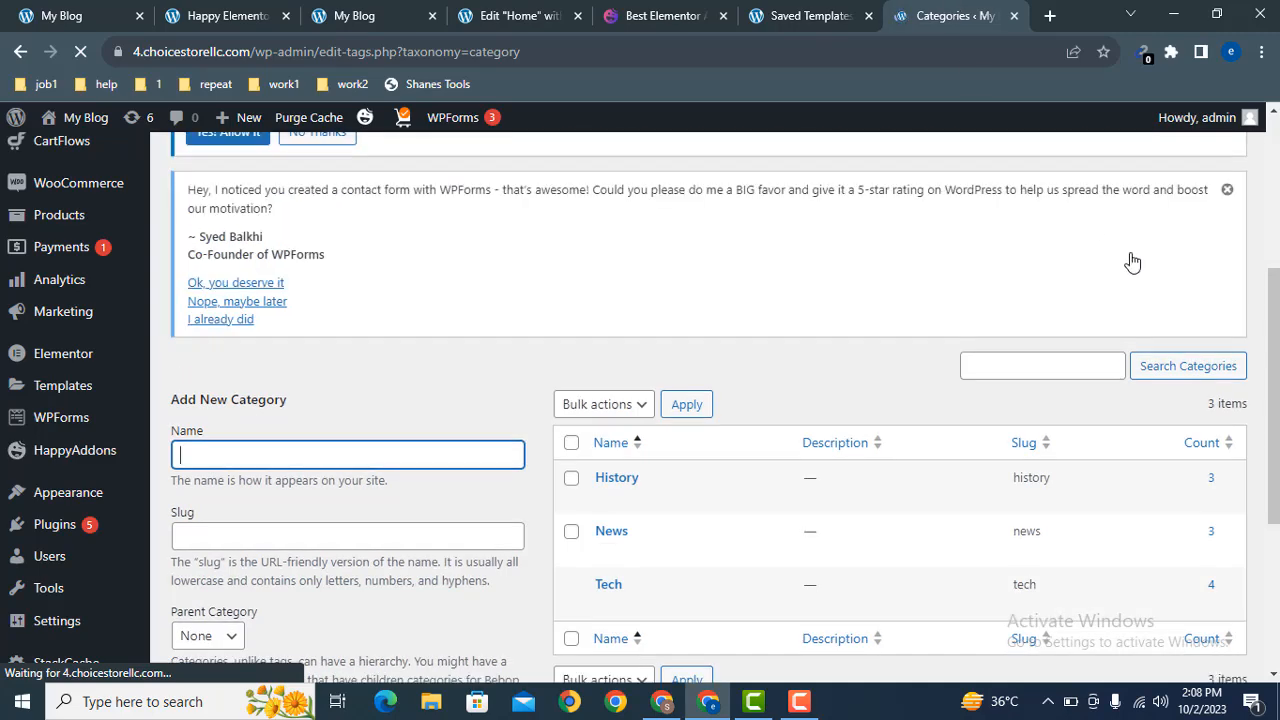
{"action": "left_click_drag", "start_coordinate": [1273, 345], "coordinate": [1272, 388]}
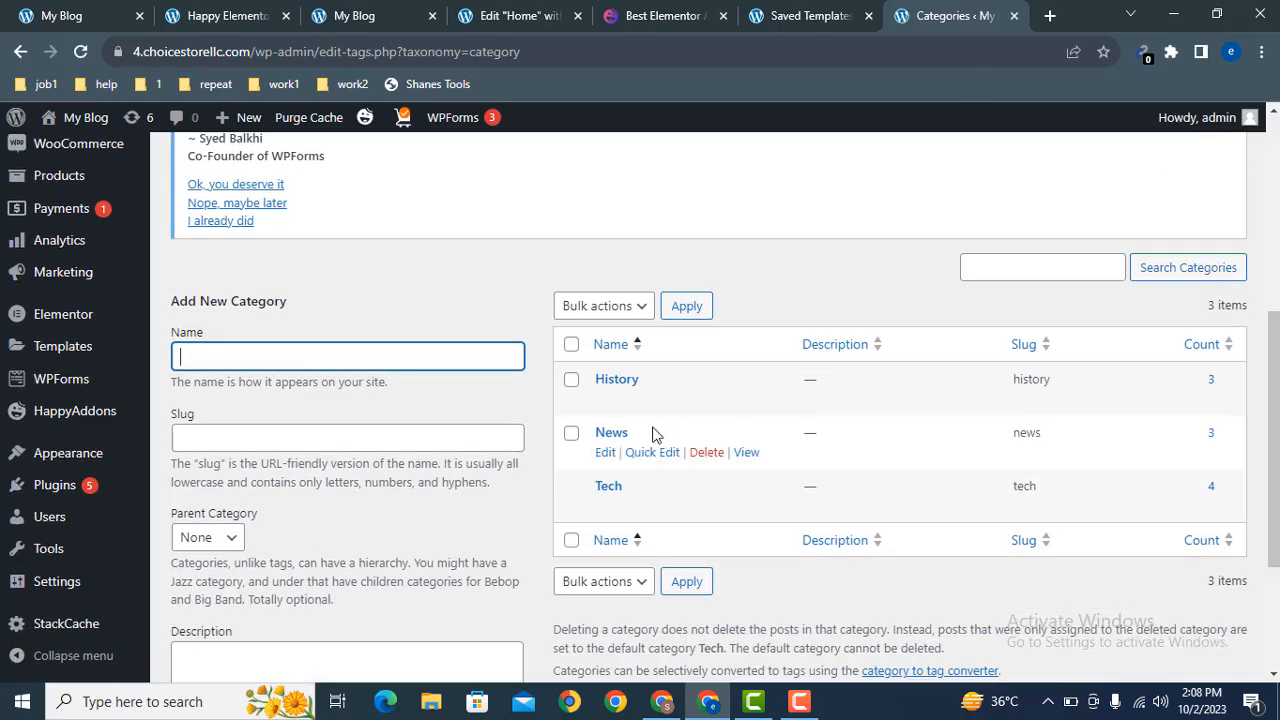
{"action": "left_click_drag", "start_coordinate": [652, 433], "coordinate": [600, 437]}
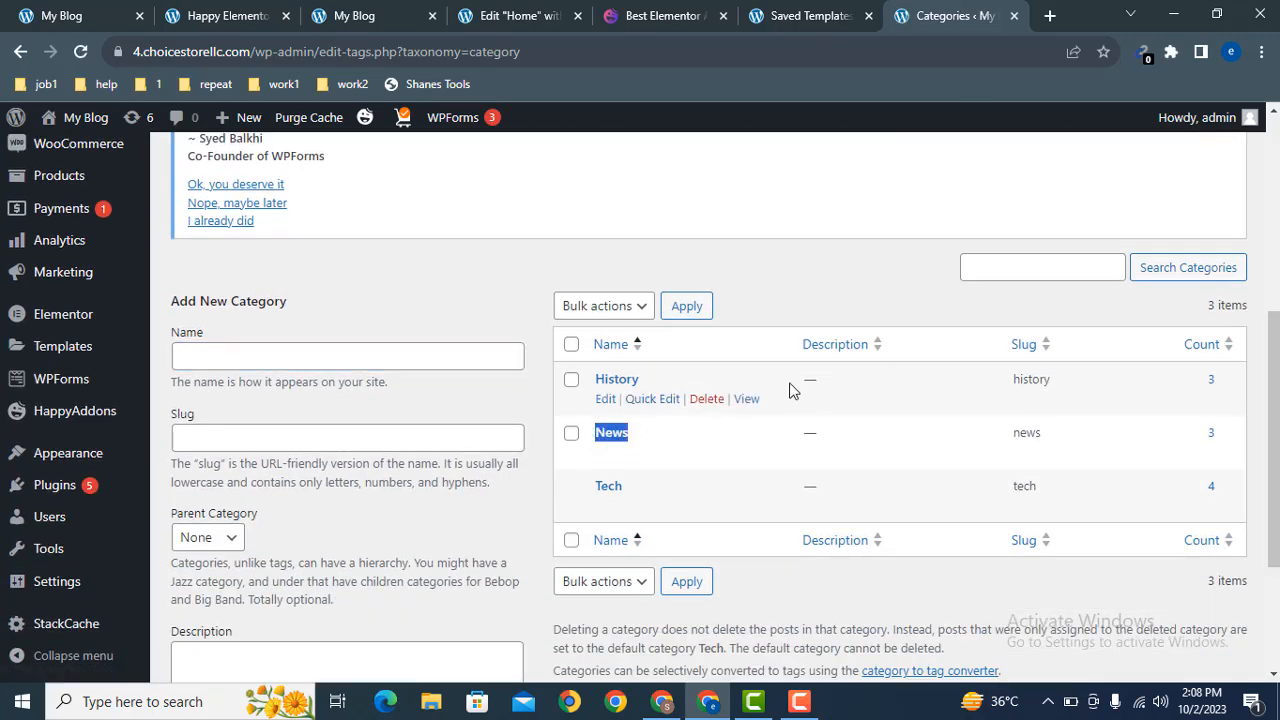
{"action": "key", "text": "ctrl+c"}
Name the new section template "News" using the copied text, create it, and dismiss the template library.
{"action": "left_click", "coordinate": [775, 15]}
{"action": "key", "text": "ctrl+v"}
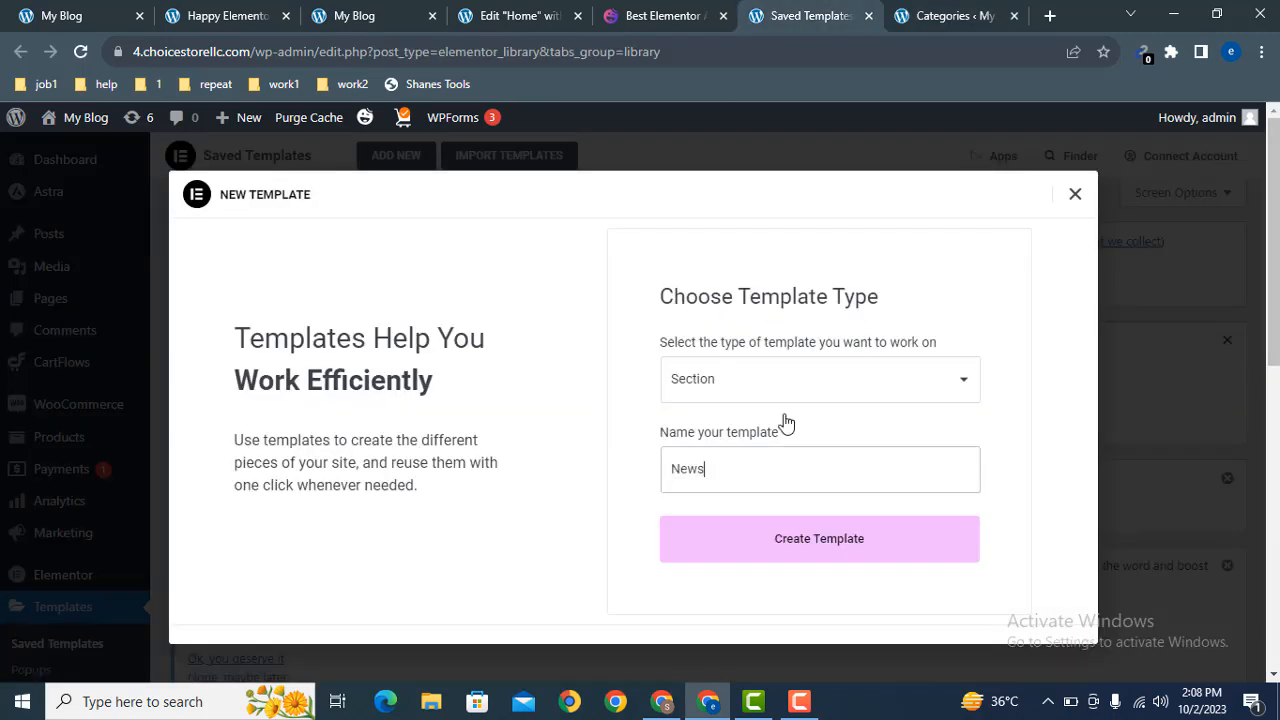
{"action": "left_click", "coordinate": [766, 555]}
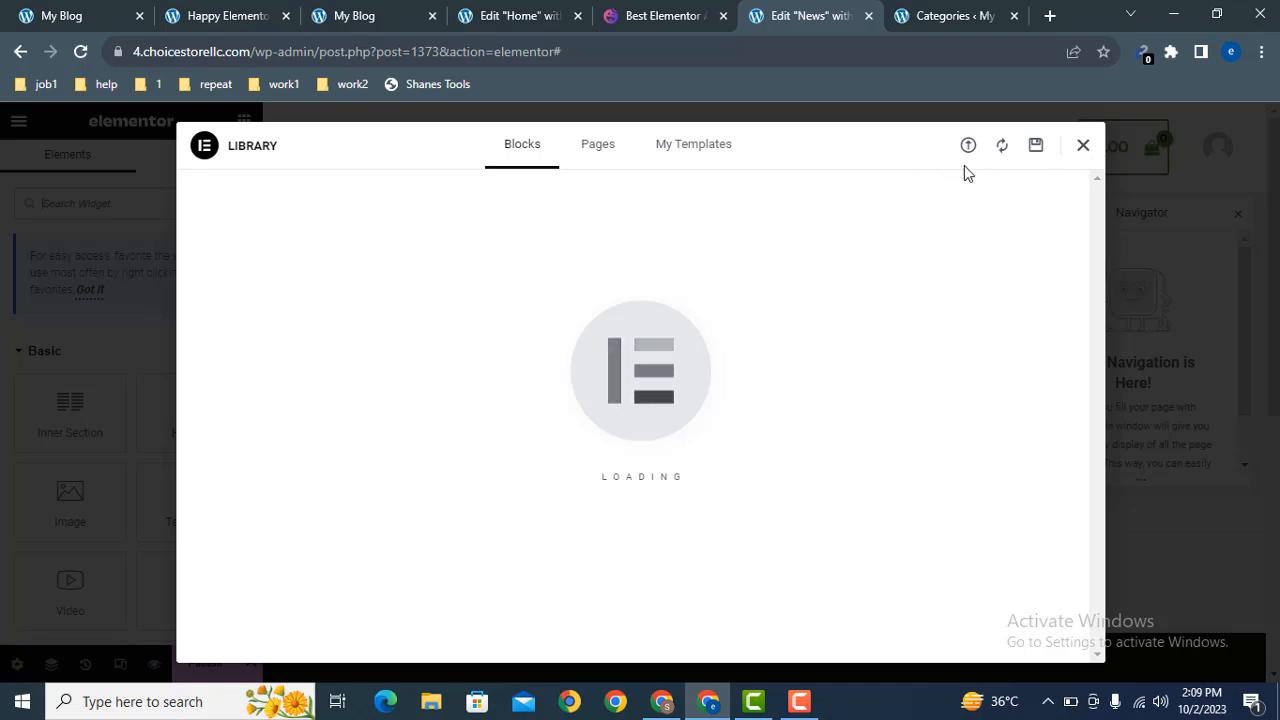
{"action": "left_click", "coordinate": [1083, 149]}
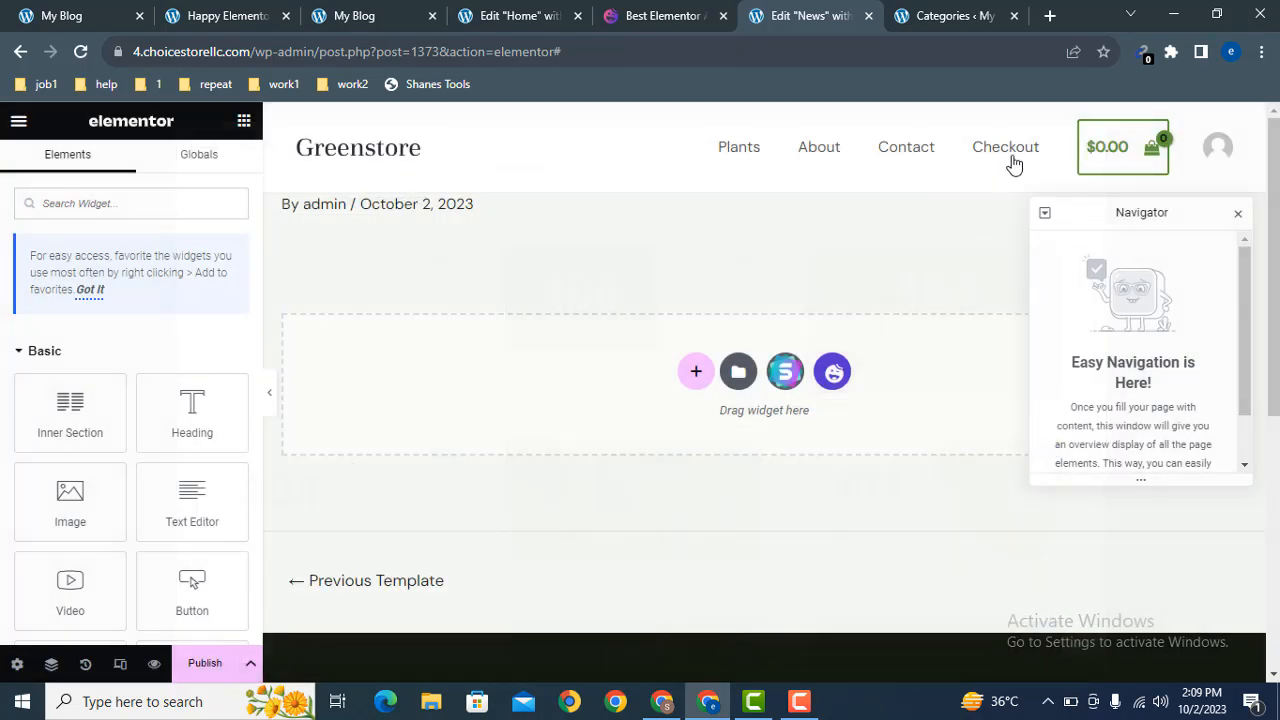
Add a single-column section to the News template and place a Posts widget with the Cards skin in it.
{"action": "left_click", "coordinate": [697, 373]}
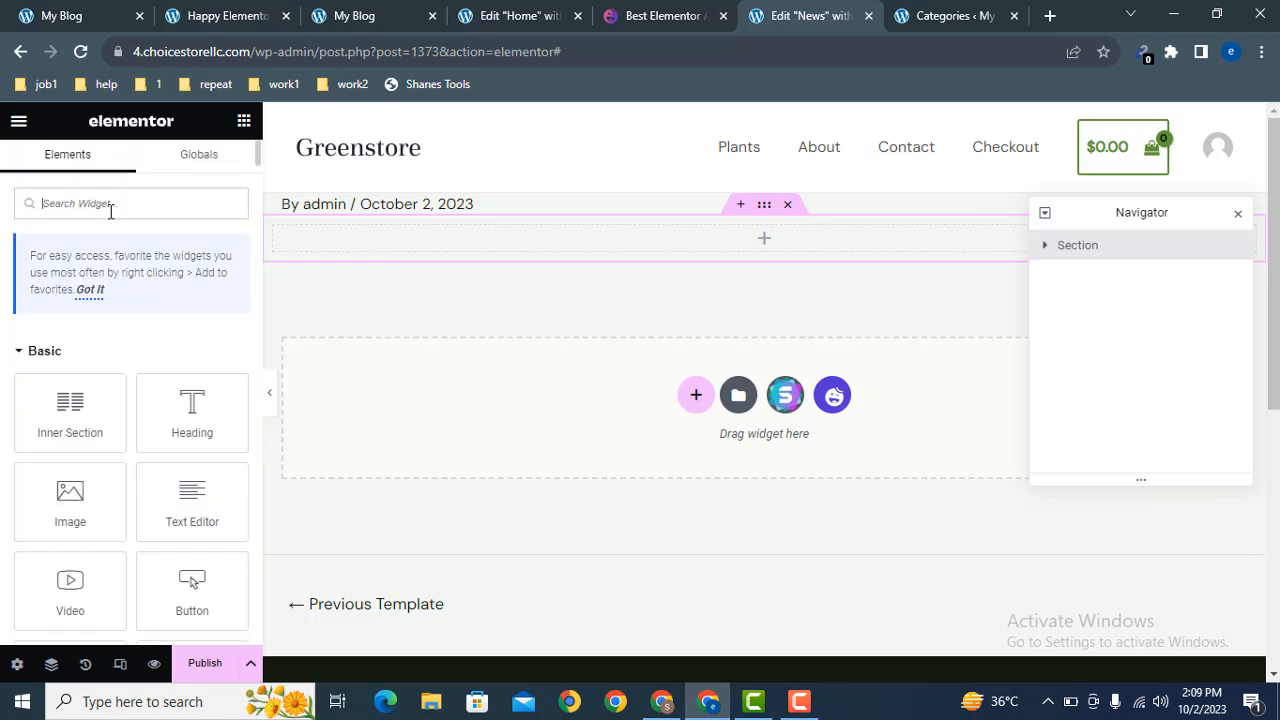
{"action": "type", "text": "posts"}
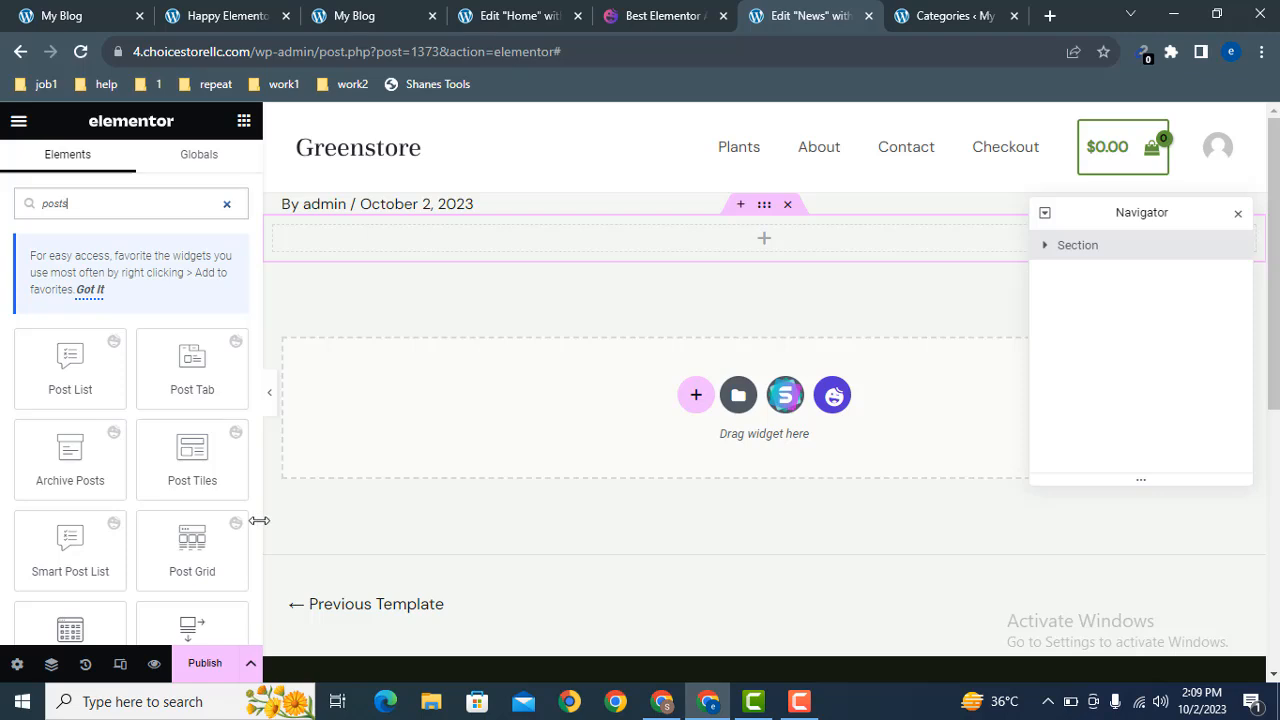
{"action": "scroll", "coordinate": [57, 491], "scroll_direction": "down", "scroll_amount": 2}
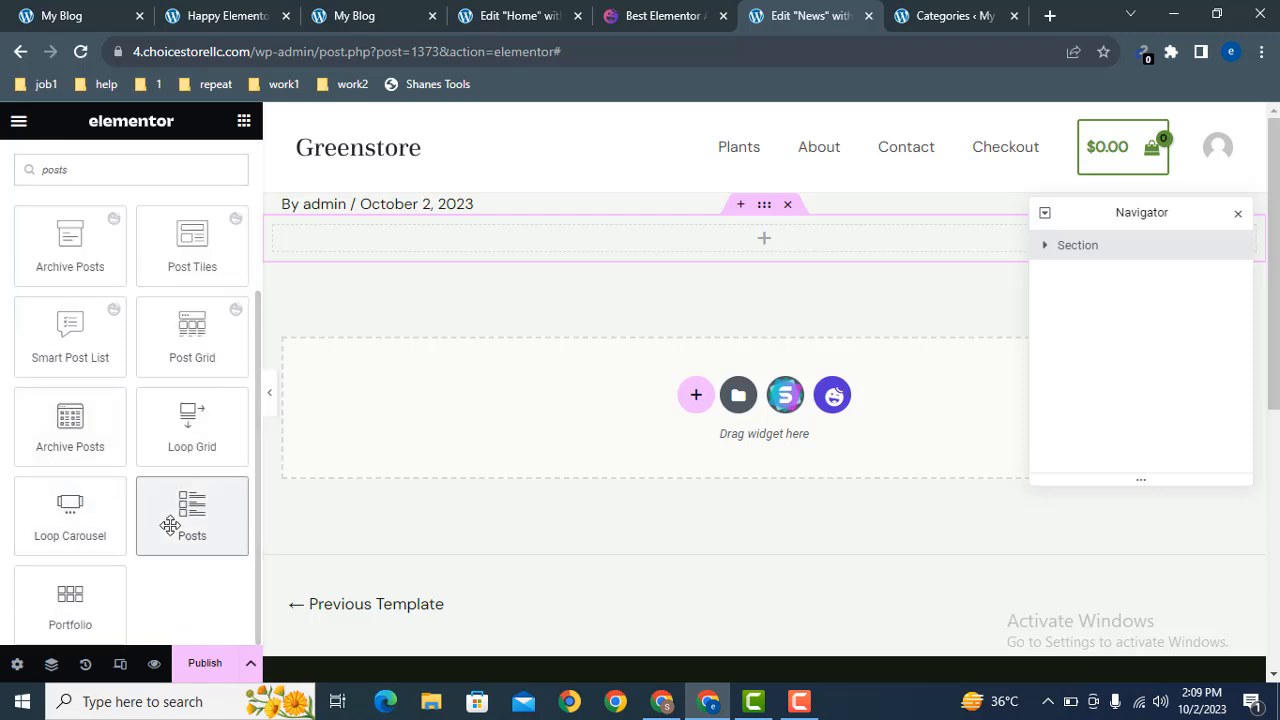
{"action": "left_click_drag", "start_coordinate": [170, 526], "coordinate": [583, 260]}
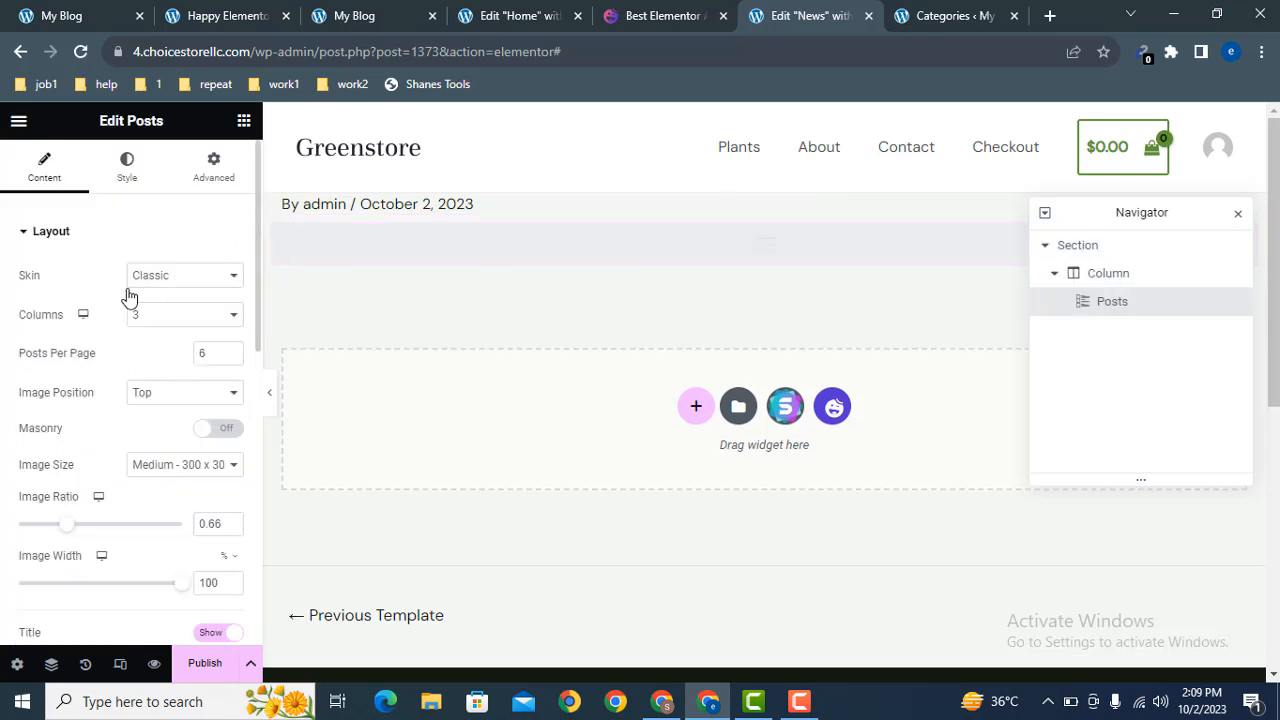
{"action": "left_click", "coordinate": [160, 278]}
{"action": "left_click", "coordinate": [148, 310]}
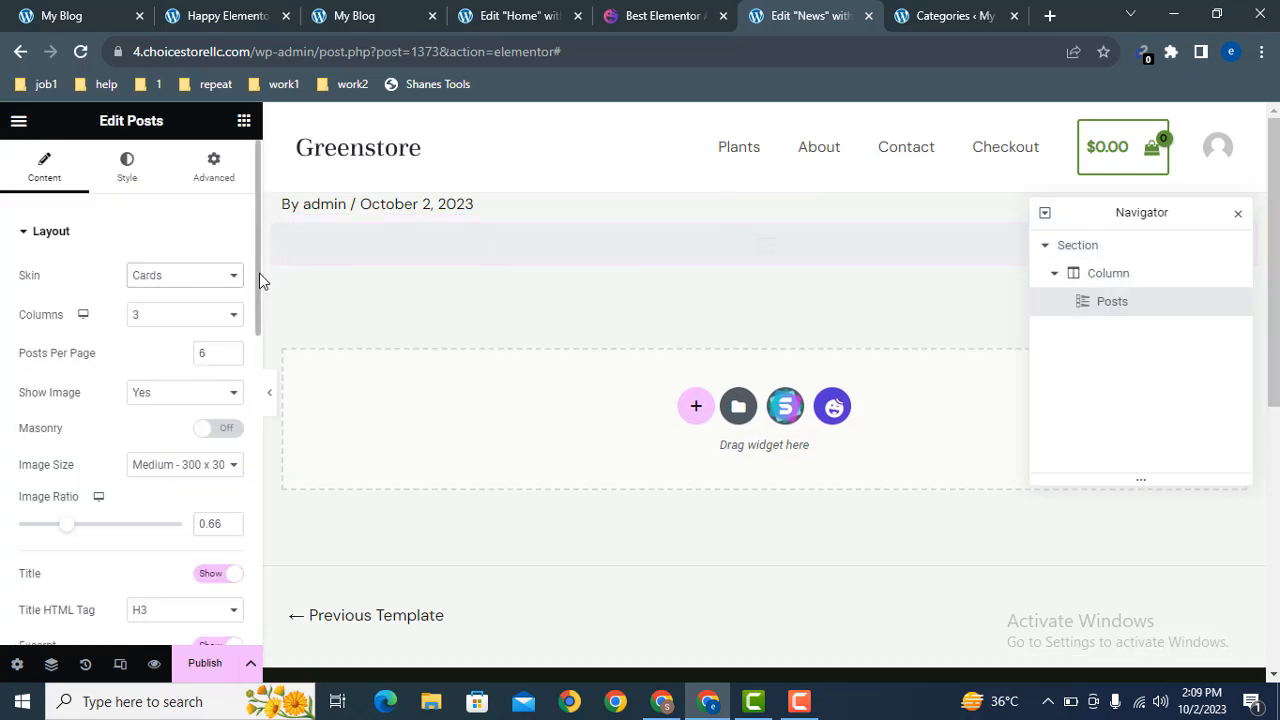
Set the Posts excerpt length to 5, apply it to custom excerpts, publish the News template, and return to the home page editor.
{"action": "left_click_drag", "start_coordinate": [255, 286], "coordinate": [256, 390]}
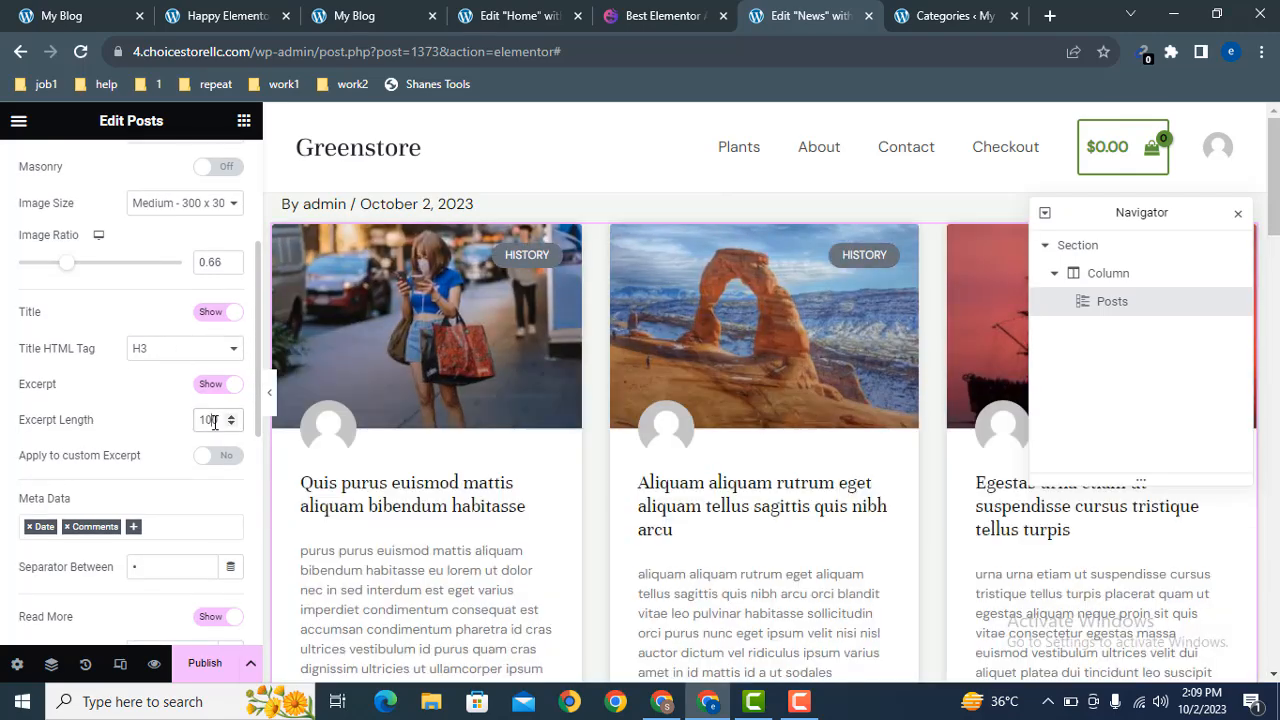
{"action": "type", "text": "5"}
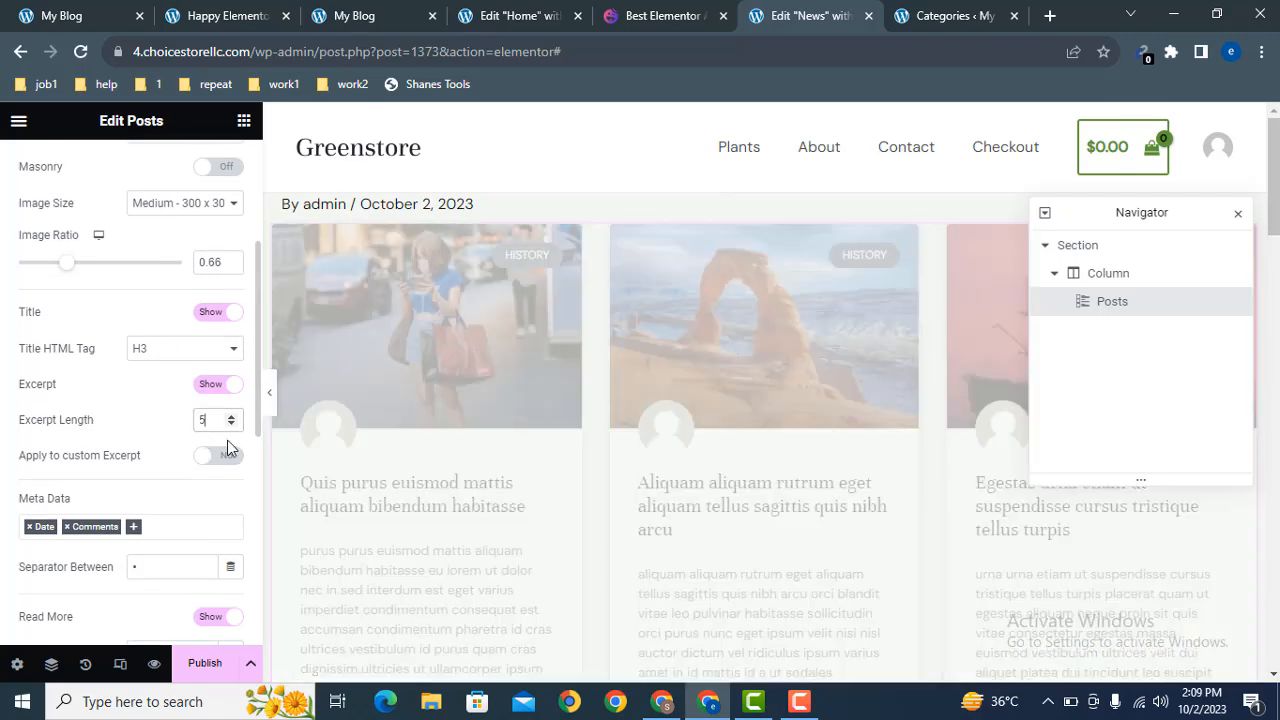
{"action": "left_click", "coordinate": [224, 459]}
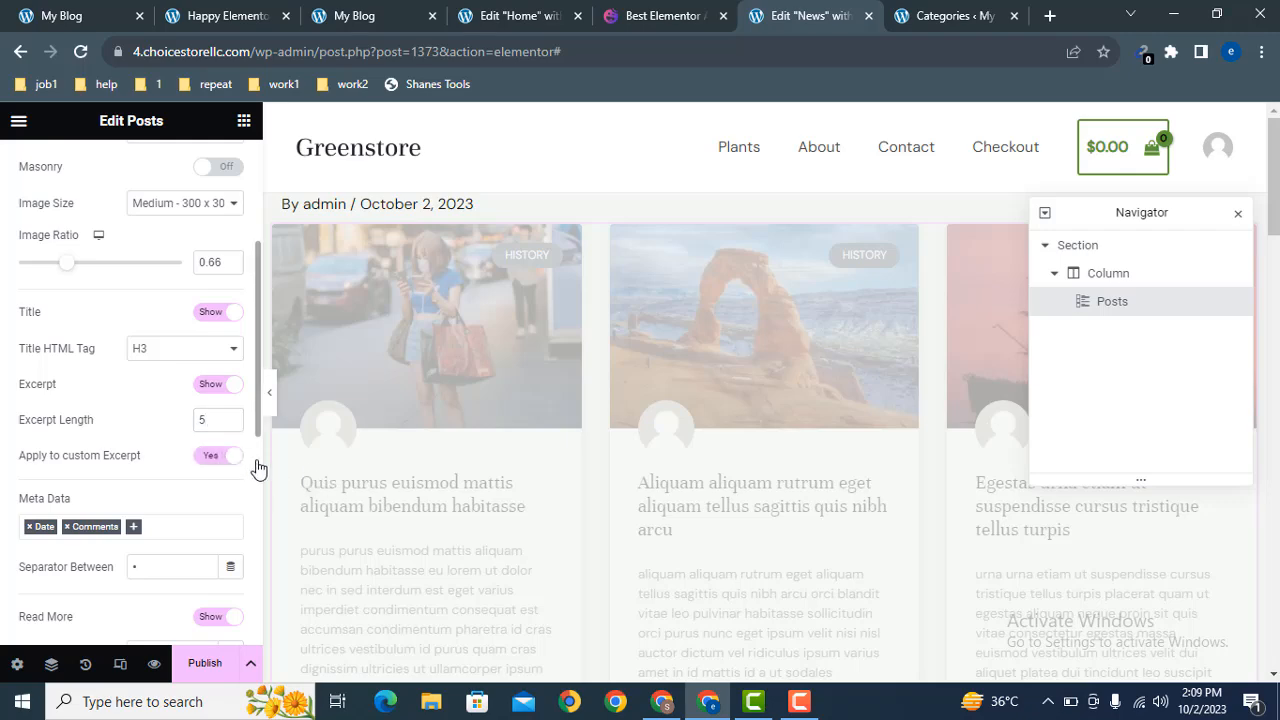
{"action": "left_click", "coordinate": [204, 668]}
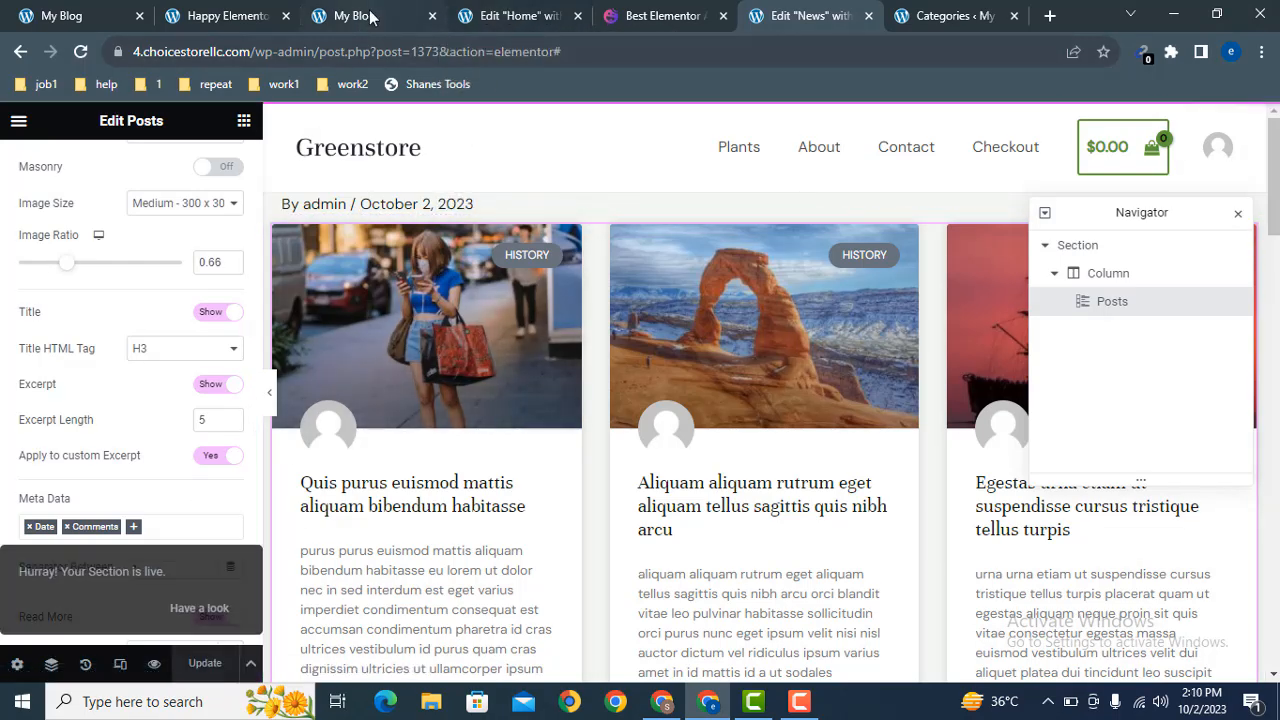
{"action": "left_click", "coordinate": [485, 17]}
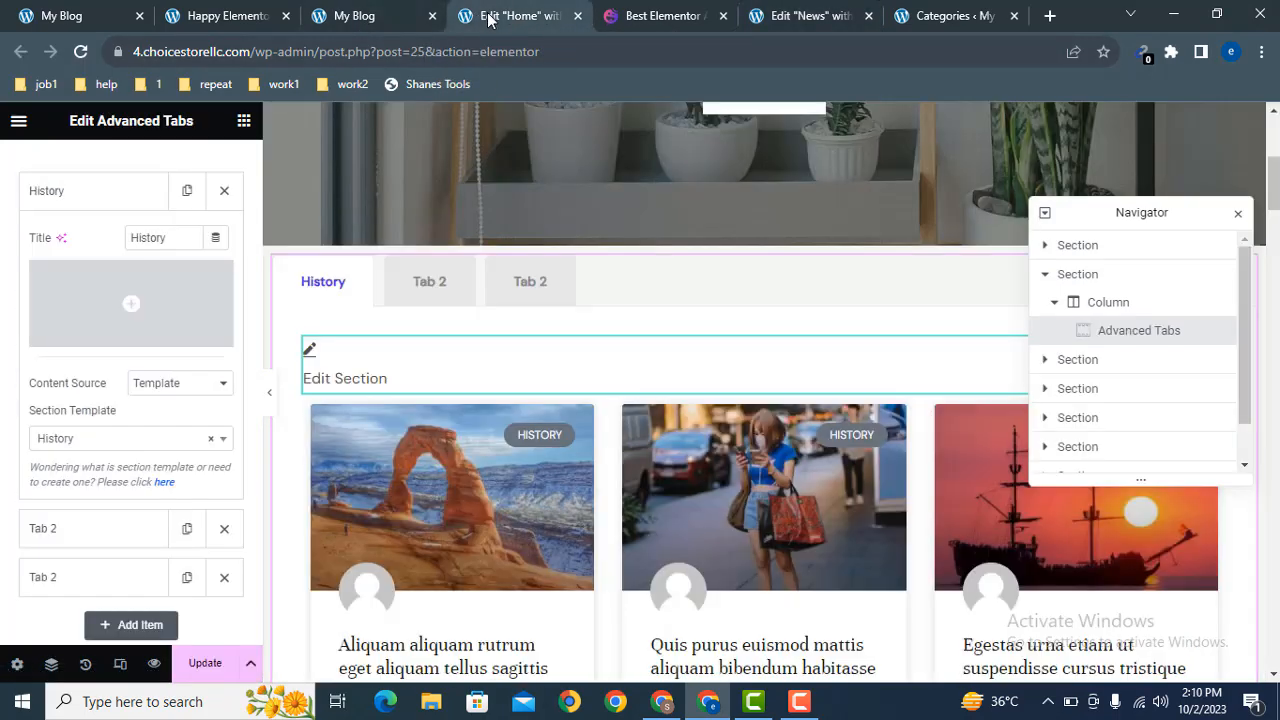
Update the home page to save the Advanced Tabs widget with its History tab.
{"action": "left_click", "coordinate": [203, 670]}
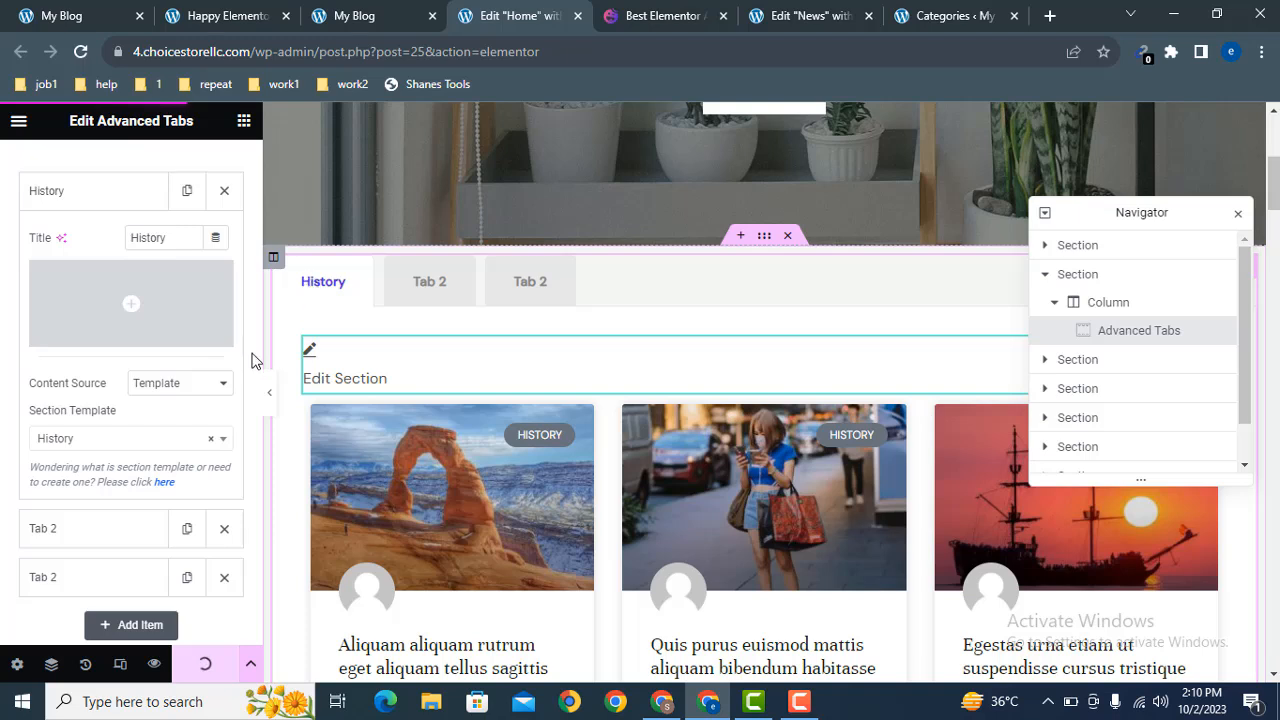
{"action": "left_click_drag", "start_coordinate": [256, 360], "coordinate": [257, 314]}
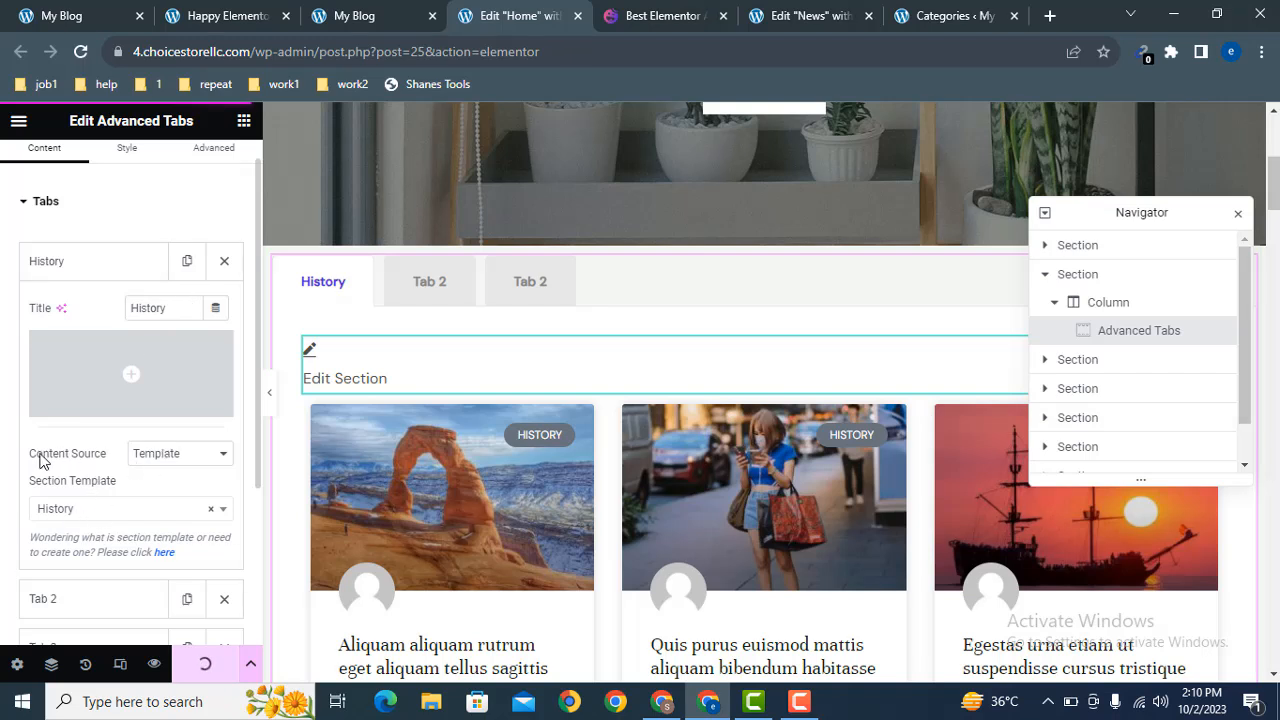
{"action": "left_click", "coordinate": [145, 458]}
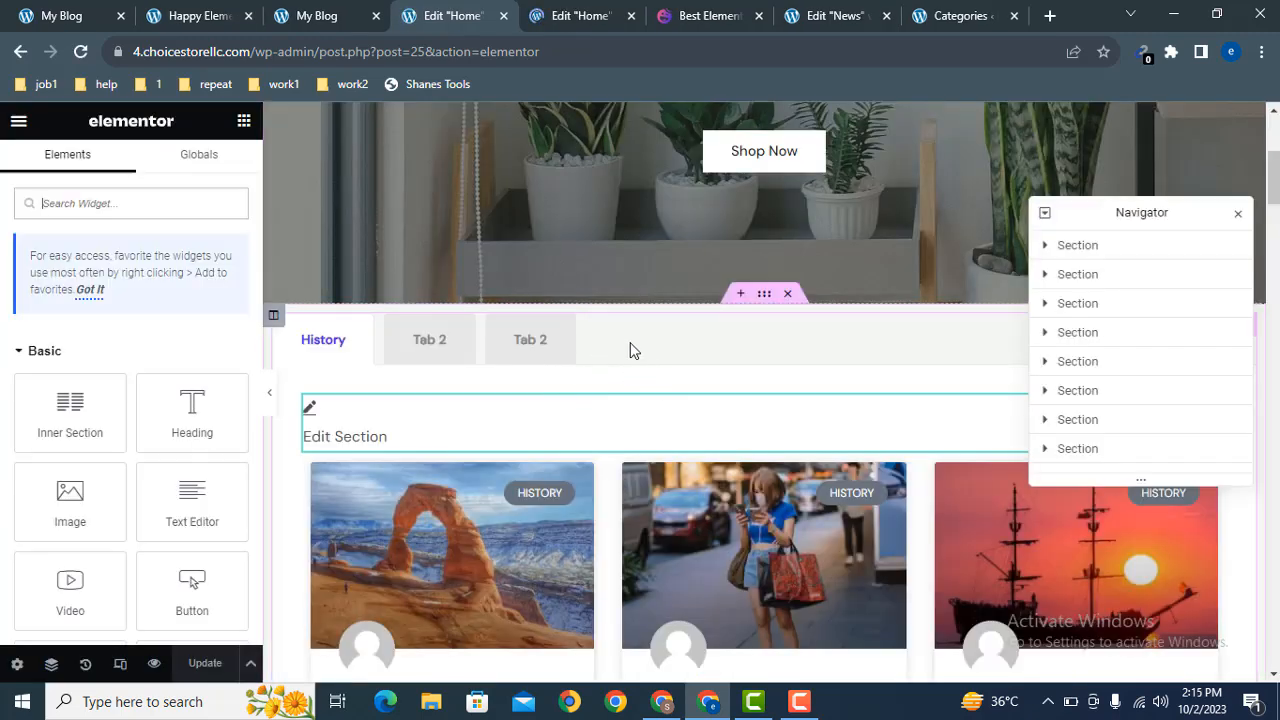
Select the Advanced Tabs widget on the home page and retitle its second tab "News".
{"action": "left_click", "coordinate": [640, 343]}
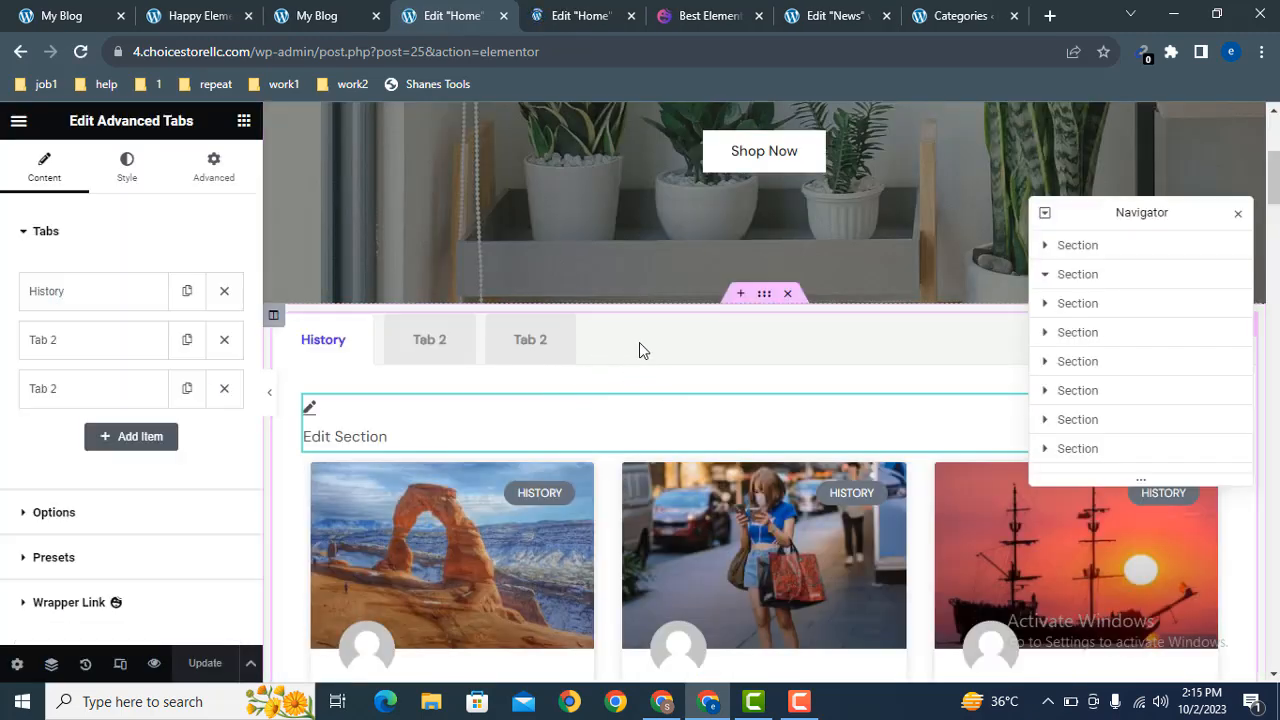
{"action": "left_click", "coordinate": [84, 345]}
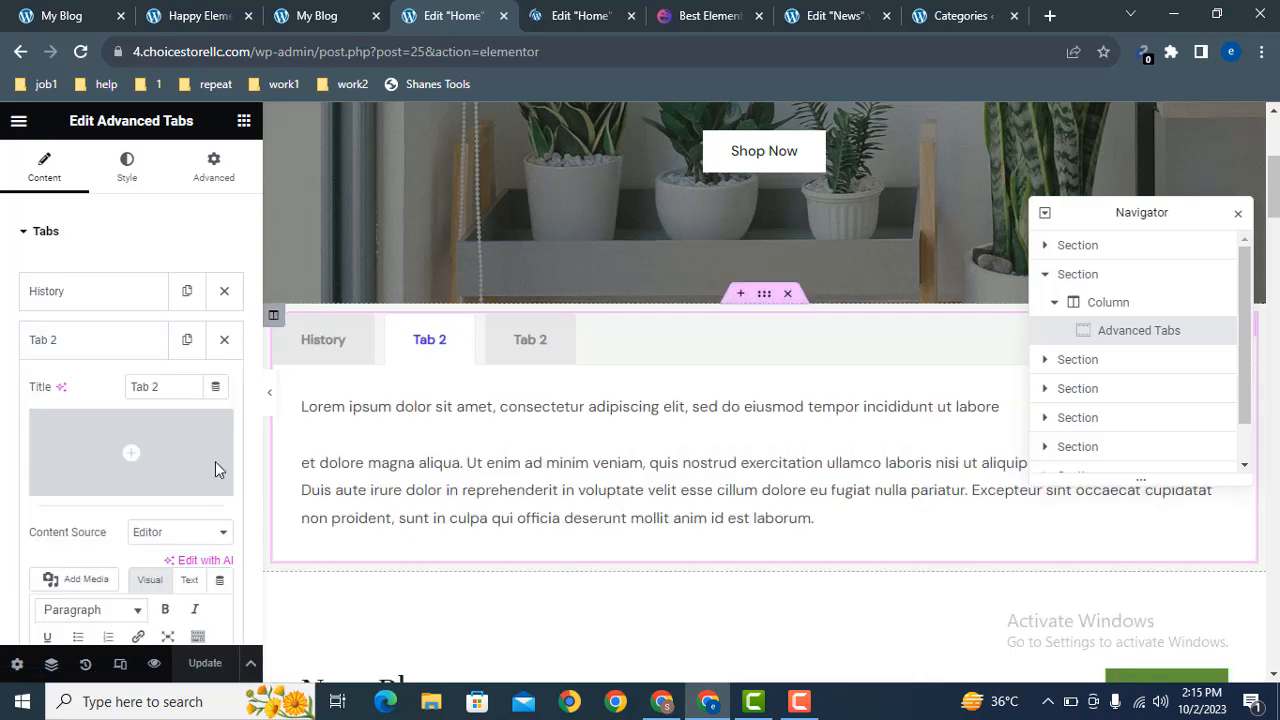
{"action": "double_click", "coordinate": [178, 386]}
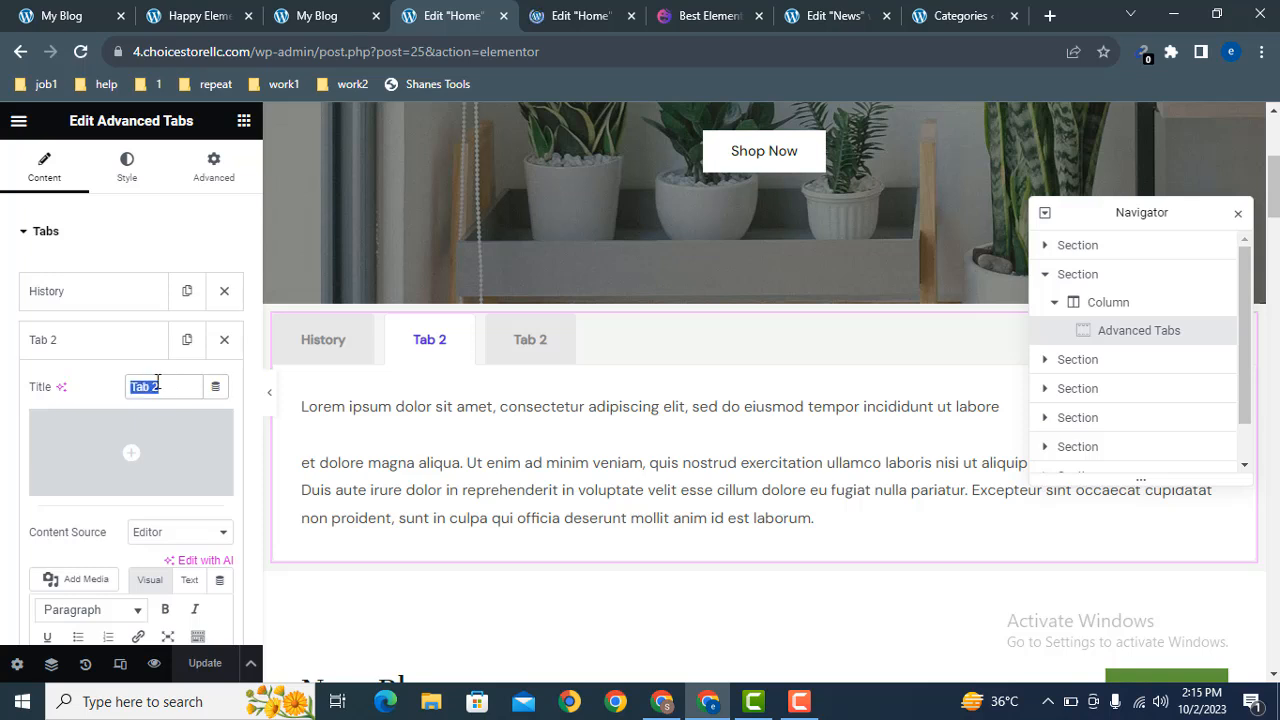
{"action": "type", "text": "News"}
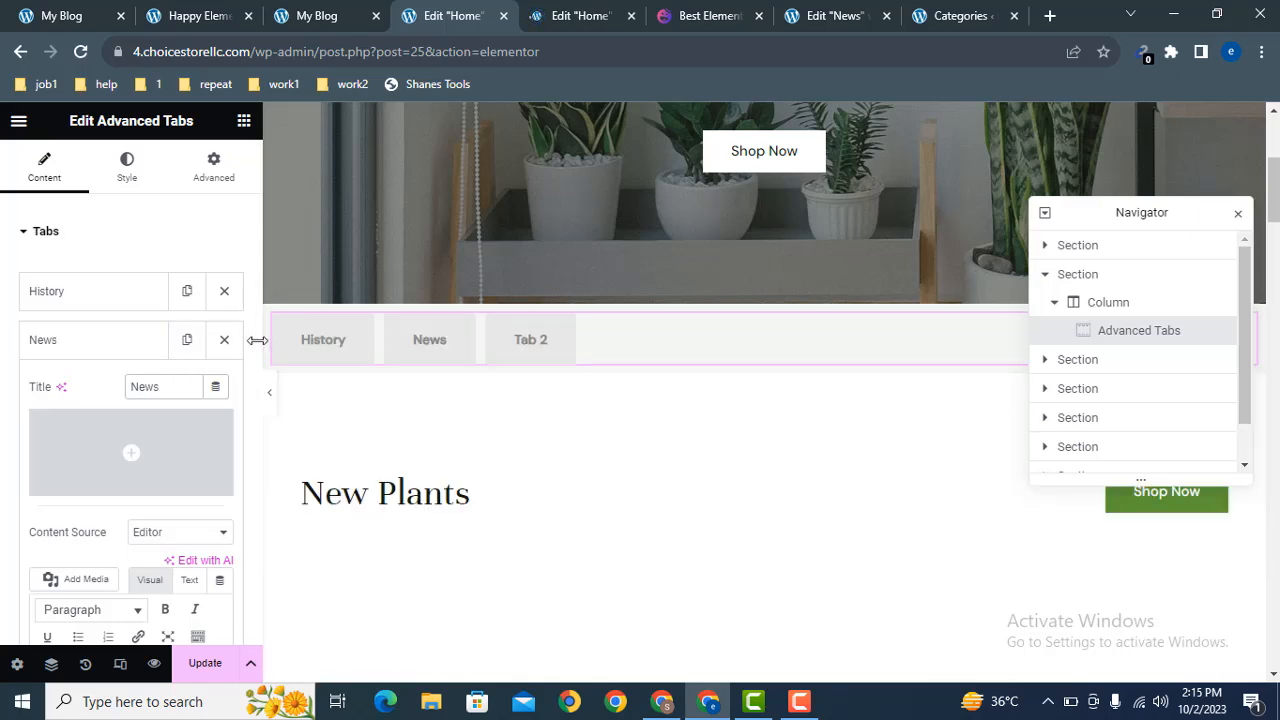
Set the News tab's content source to Template and assign the "News" section template to it.
{"action": "scroll", "coordinate": [230, 400], "scroll_direction": "down", "scroll_amount": 1}
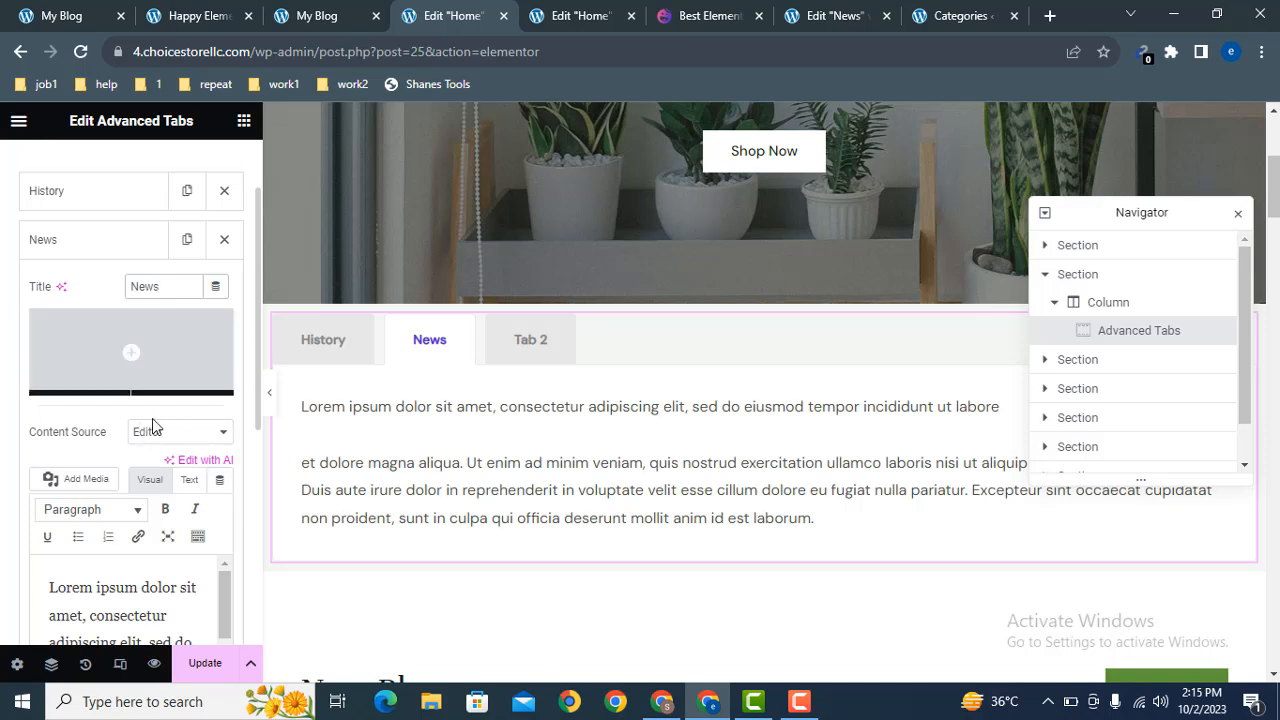
{"action": "left_click", "coordinate": [166, 432]}
{"action": "left_click", "coordinate": [160, 466]}
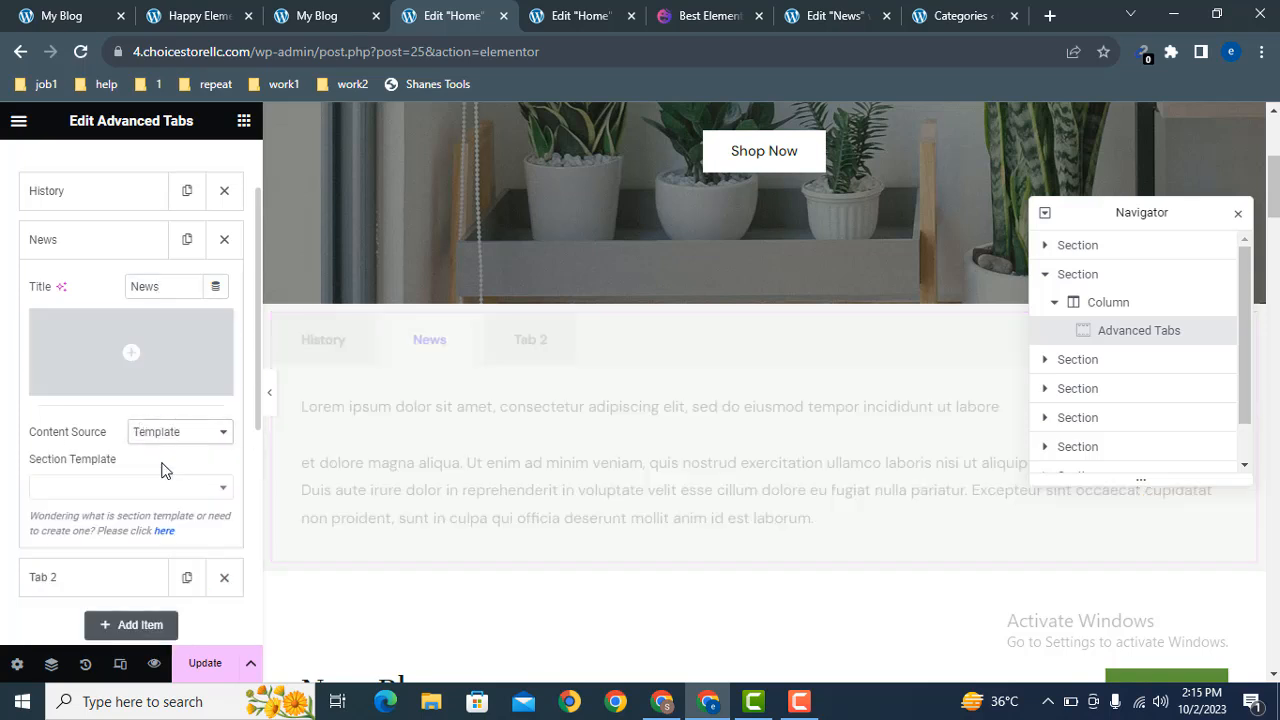
{"action": "left_click", "coordinate": [90, 490]}
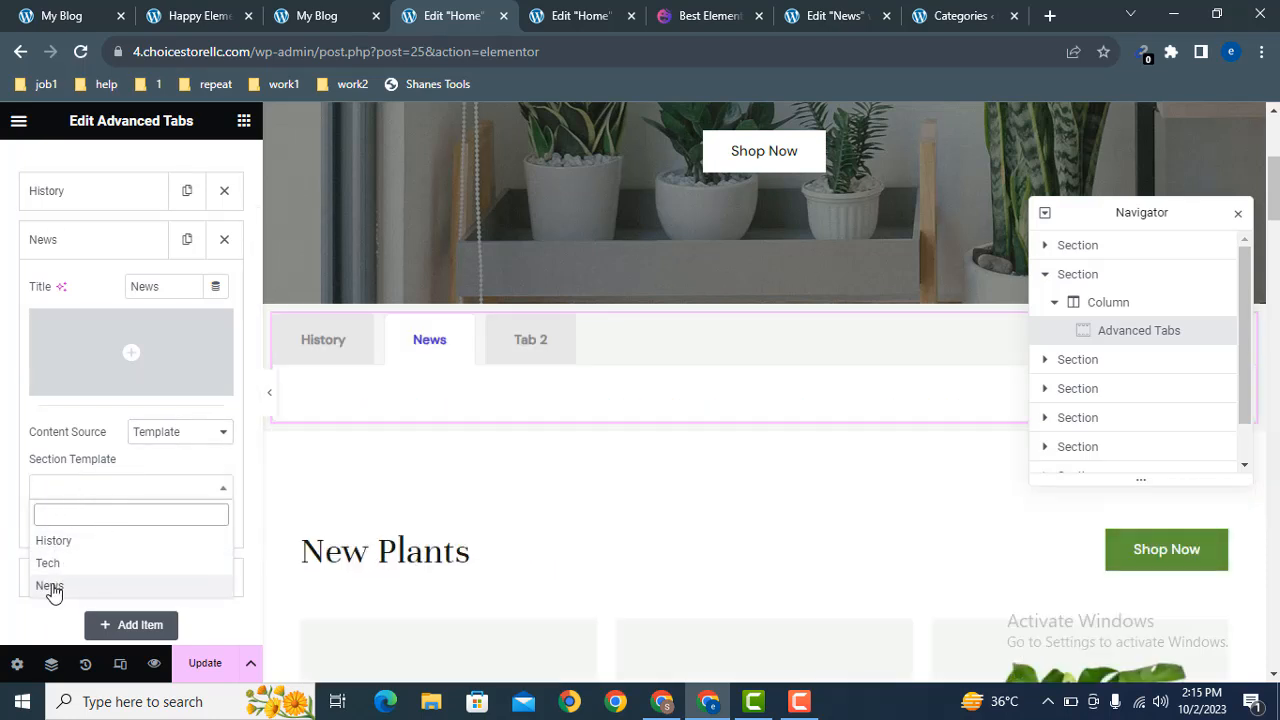
{"action": "left_click", "coordinate": [52, 588]}
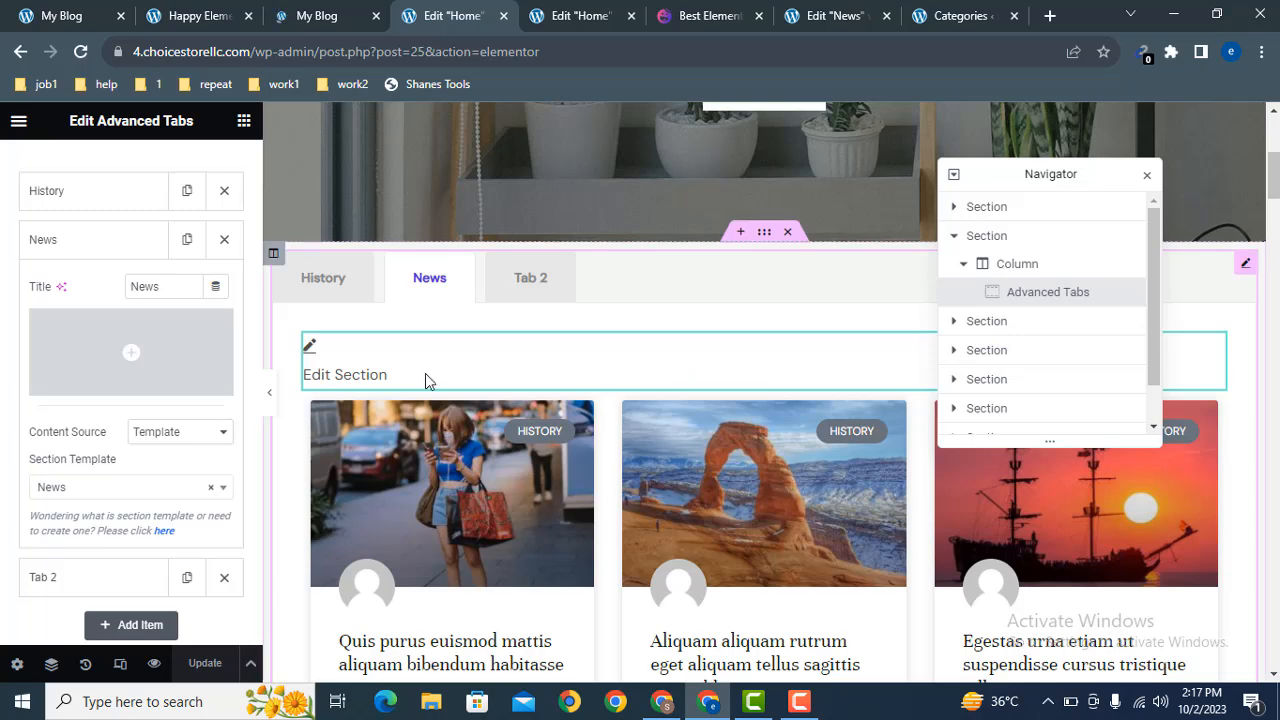
View the live home page and show the News tab to check its post cards.
{"action": "left_click", "coordinate": [310, 15]}
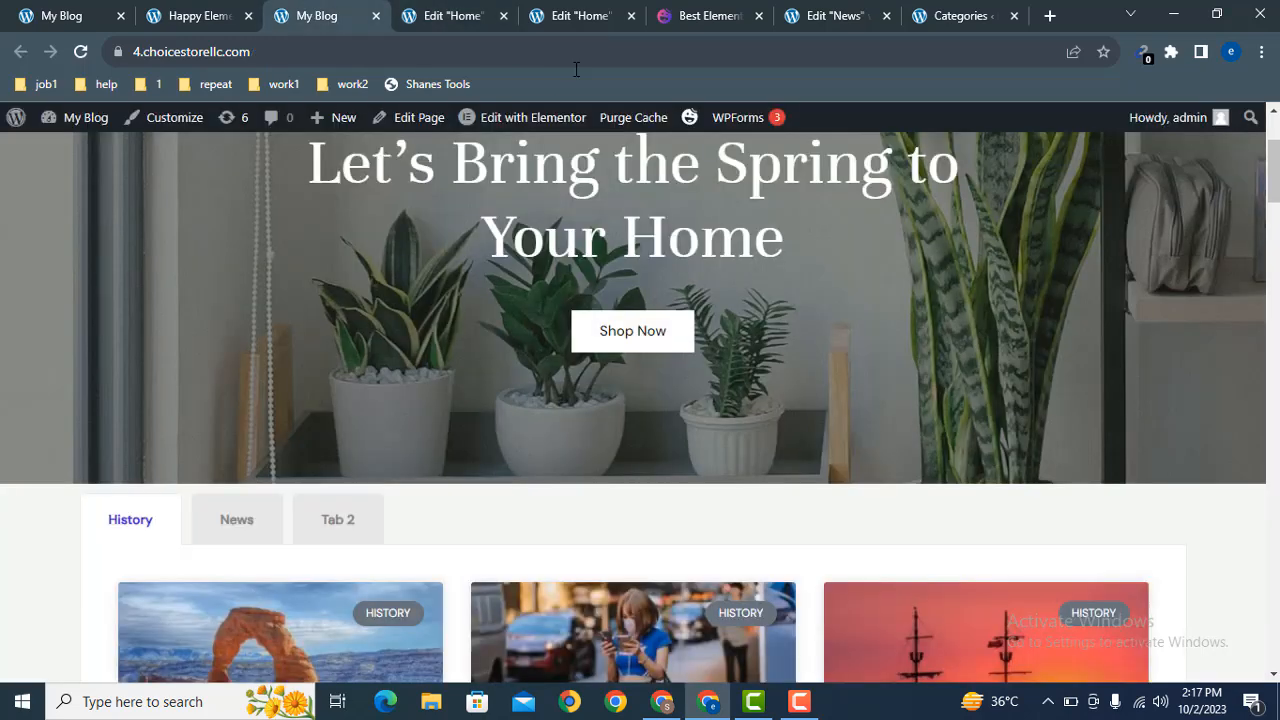
{"action": "left_click_drag", "start_coordinate": [1274, 170], "coordinate": [1275, 215]}
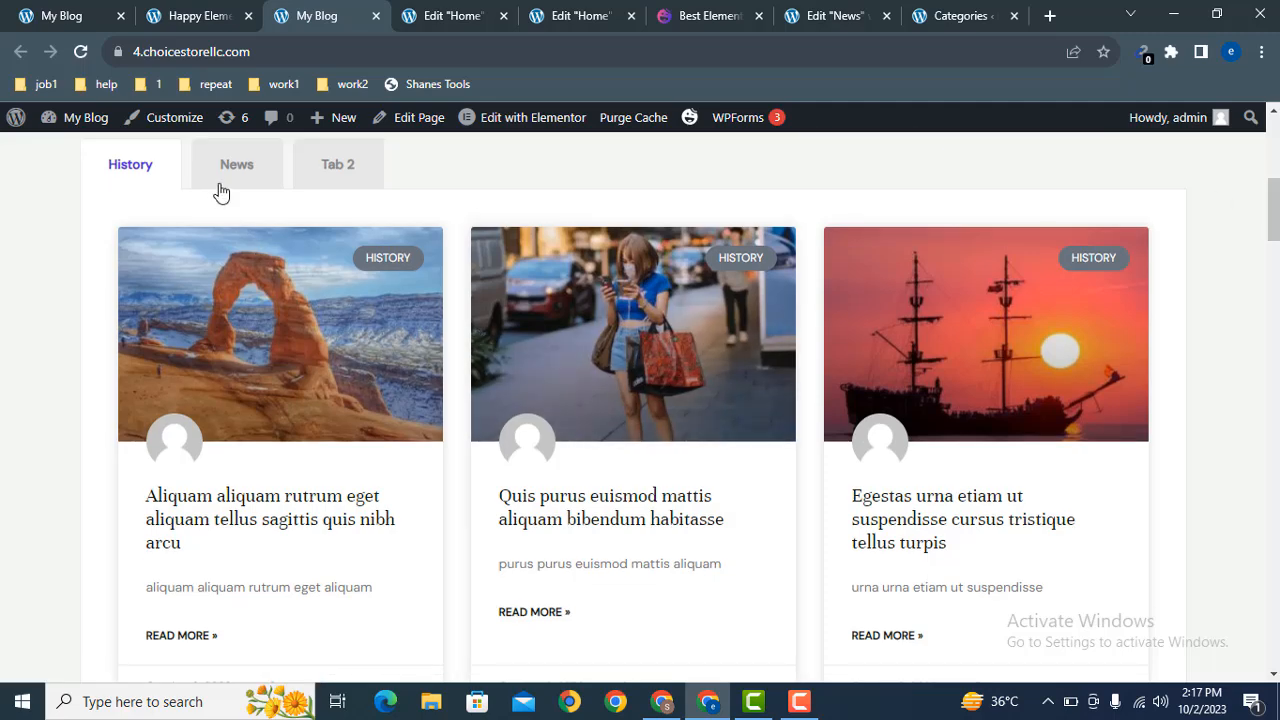
{"action": "left_click", "coordinate": [214, 184]}
{"action": "left_click_drag", "start_coordinate": [1275, 219], "coordinate": [1275, 207]}
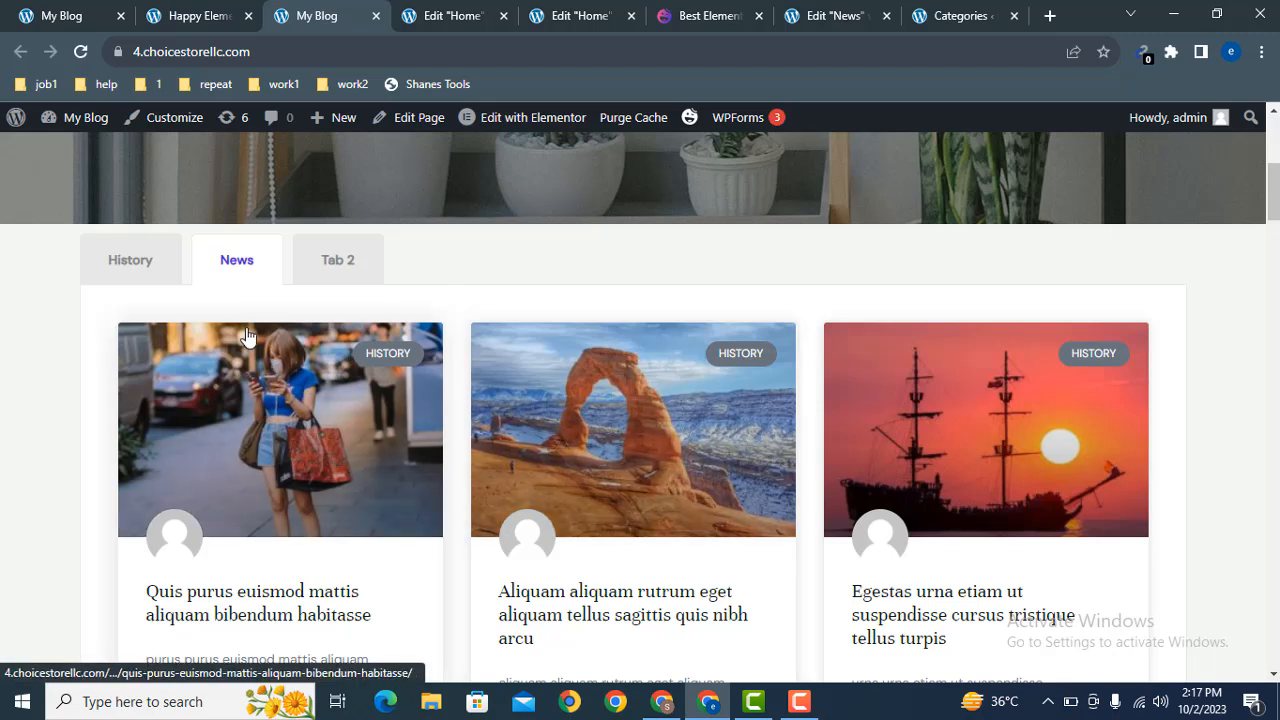